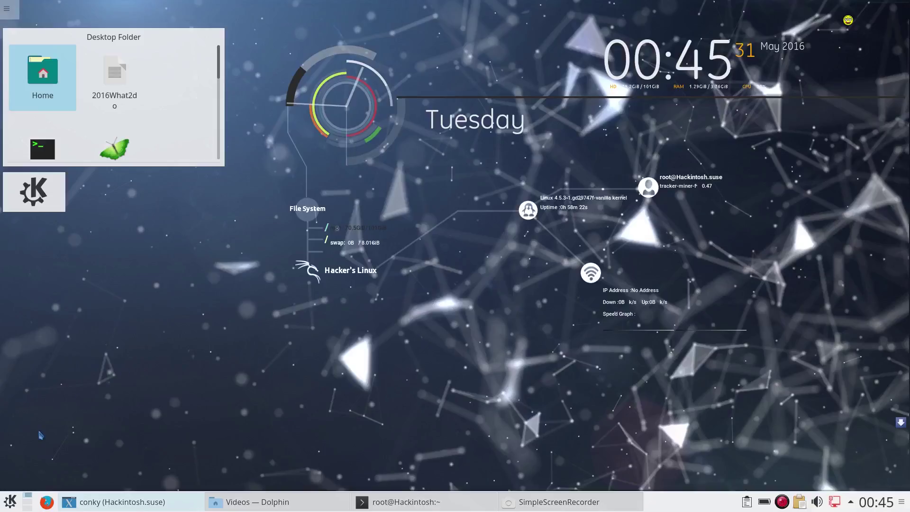
Step: Find and open the Autostart settings by searching the application launcher for "auto"
{"action": "left_click", "coordinate": [9, 504]}
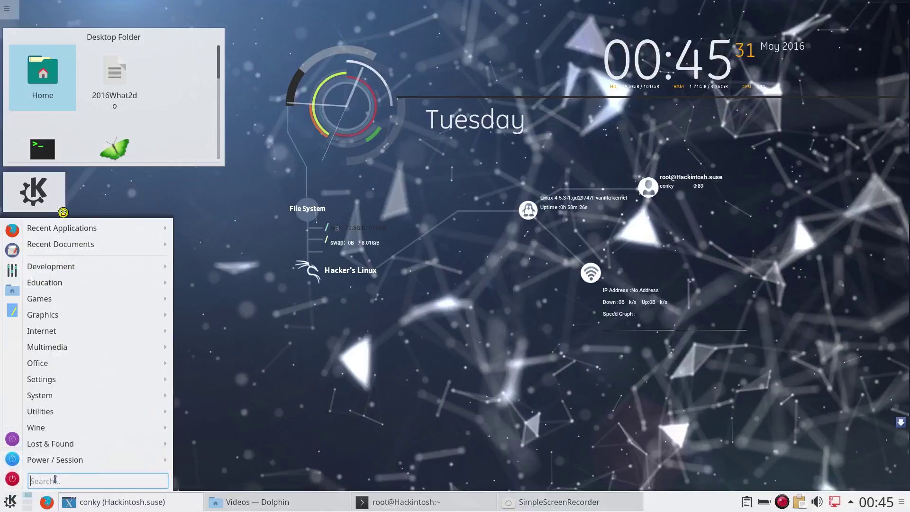
{"action": "type", "text": "auto"}
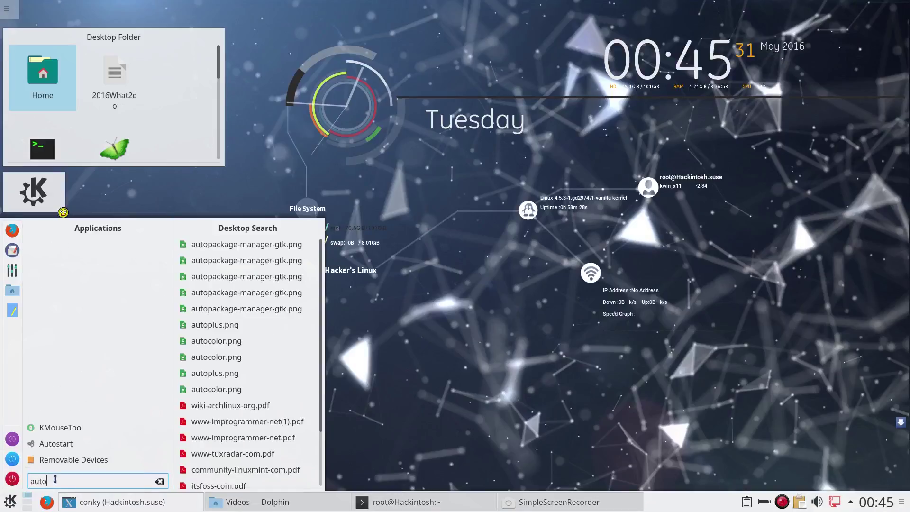
{"action": "left_click", "coordinate": [56, 443]}
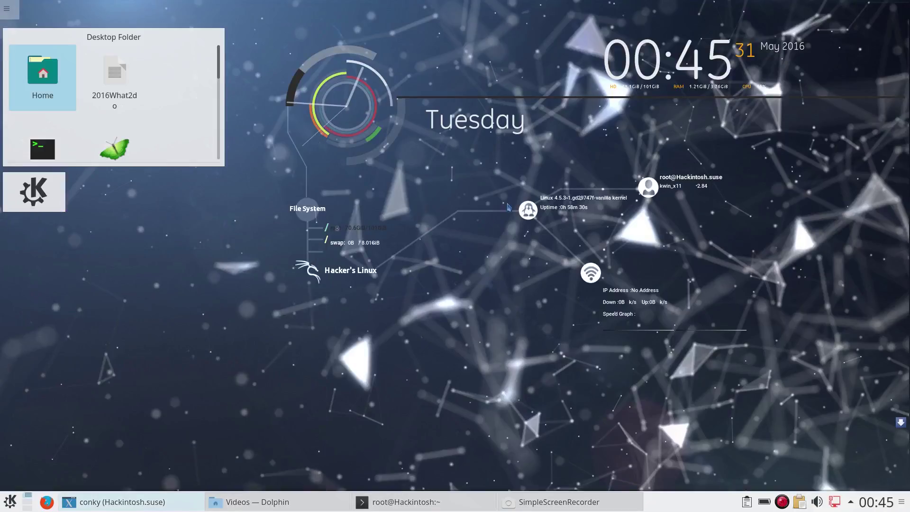
Step: Disable automatic starting of Conky and Xtreme Download Manager and accept the changes
{"action": "left_click", "coordinate": [488, 193]}
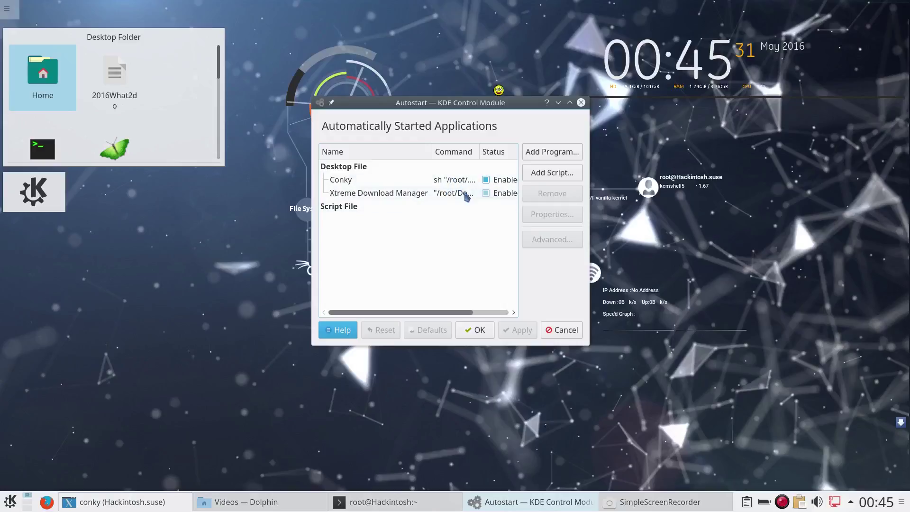
{"action": "left_click", "coordinate": [486, 193]}
{"action": "left_click", "coordinate": [486, 180]}
{"action": "left_click", "coordinate": [486, 180]}
{"action": "left_click", "coordinate": [486, 193]}
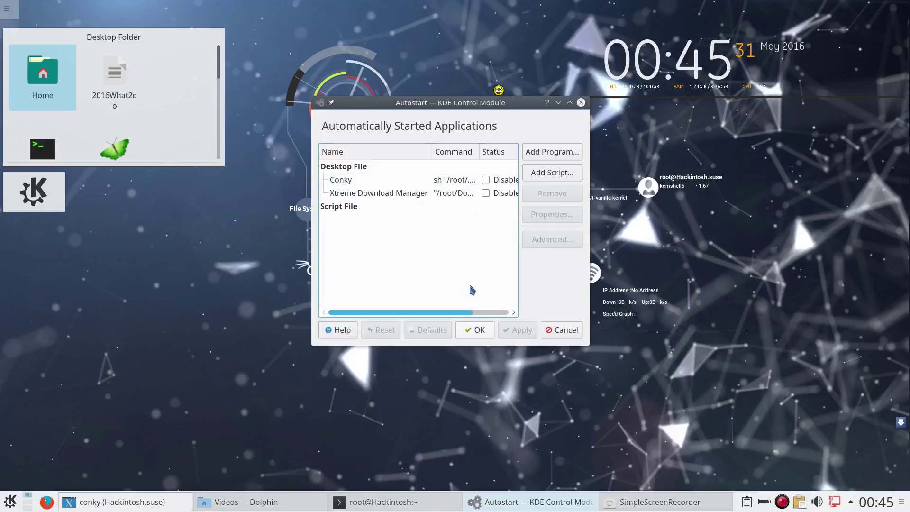
{"action": "left_click", "coordinate": [475, 331]}
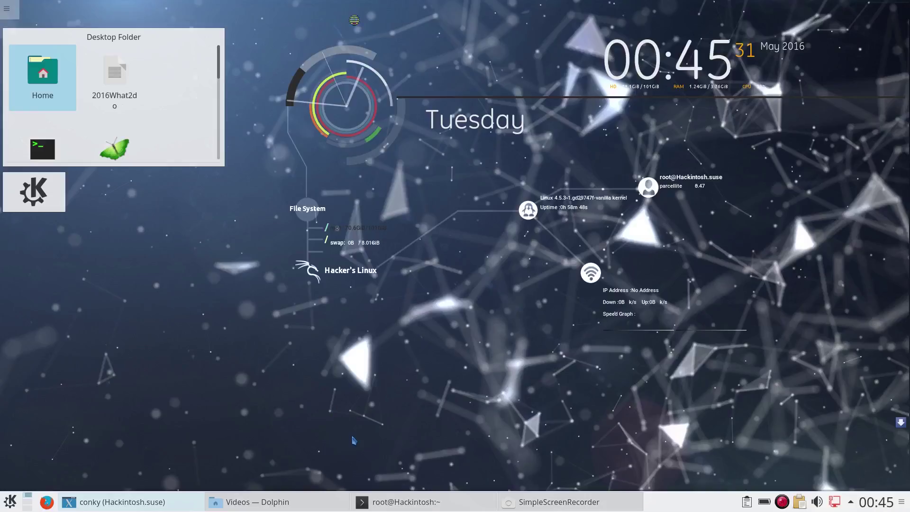
Step: Switch to the terminal and list the systemd services with "systemctl |grep service"
{"action": "left_click", "coordinate": [389, 502]}
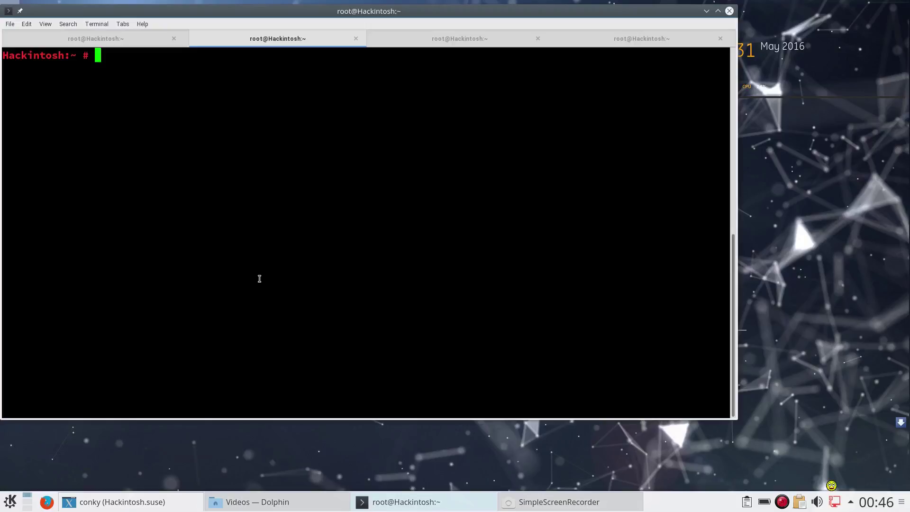
{"action": "type", "text": "systemctl "}
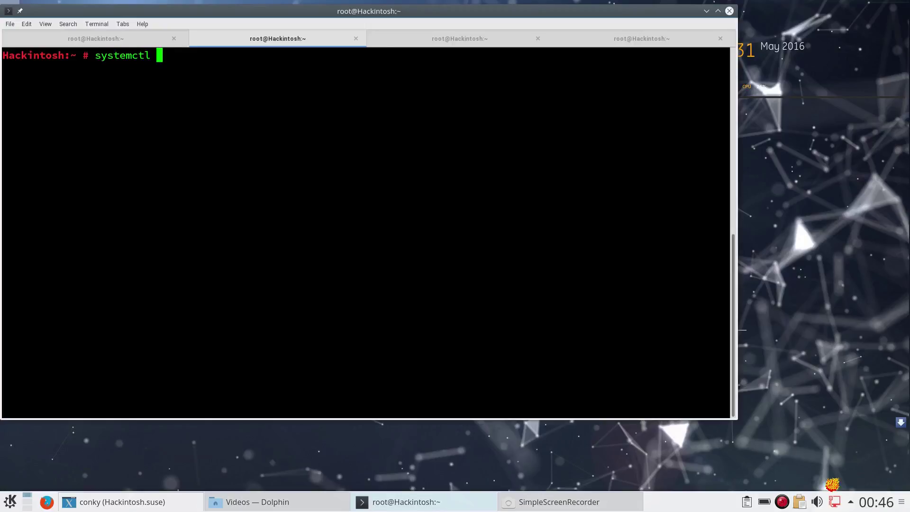
{"action": "type", "text": "|grep "}
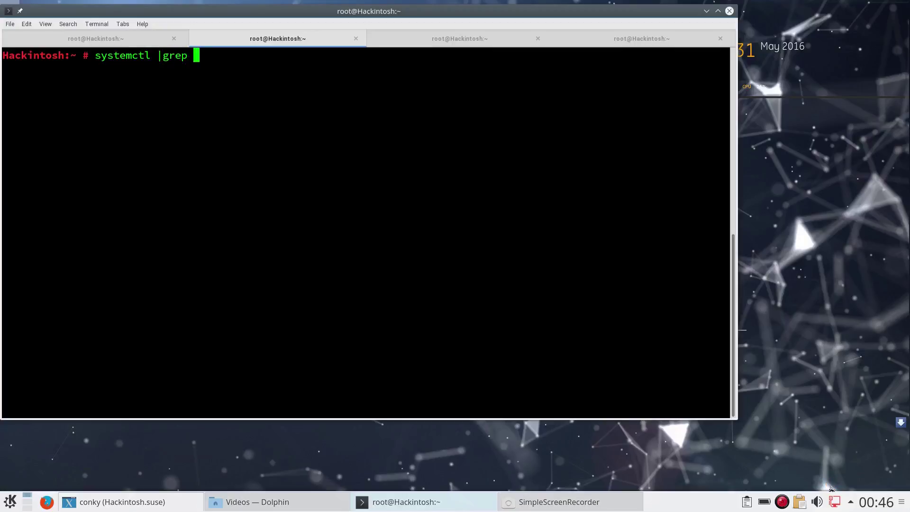
{"action": "type", "text": "service"}
{"action": "key", "text": "Return"}
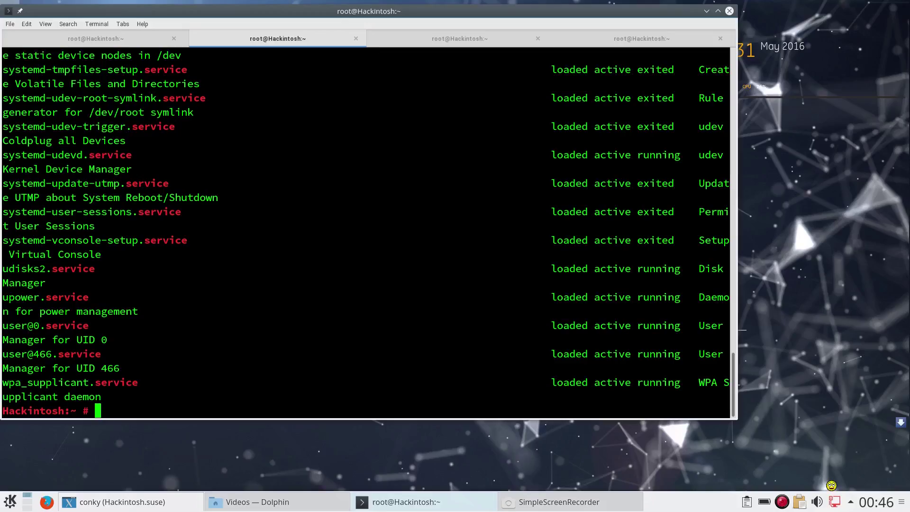
Step: Examine the full service list, checking which services are loaded, running, exited or failed
{"action": "scroll", "coordinate": [200, 279], "scroll_direction": "up", "scroll_amount": 10}
{"action": "scroll", "coordinate": [199, 278], "scroll_direction": "up", "scroll_amount": 20}
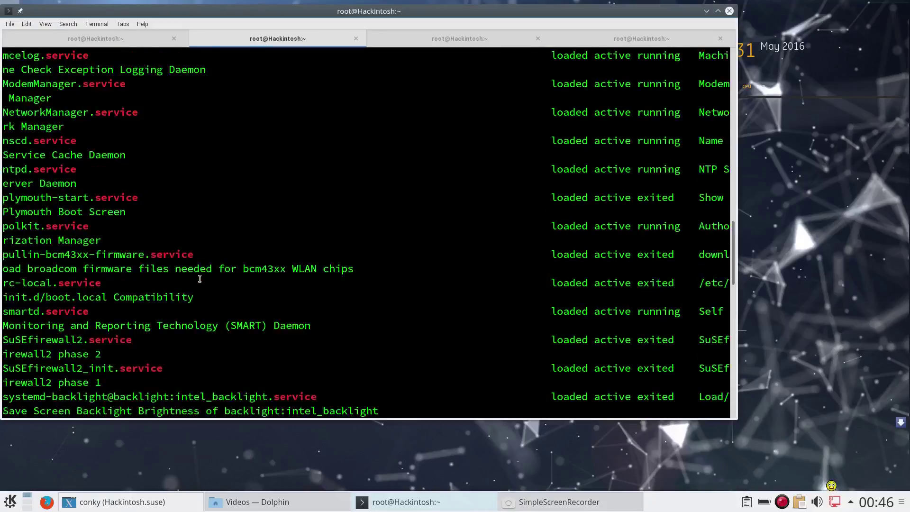
{"action": "scroll", "coordinate": [200, 279], "scroll_direction": "up", "scroll_amount": 7}
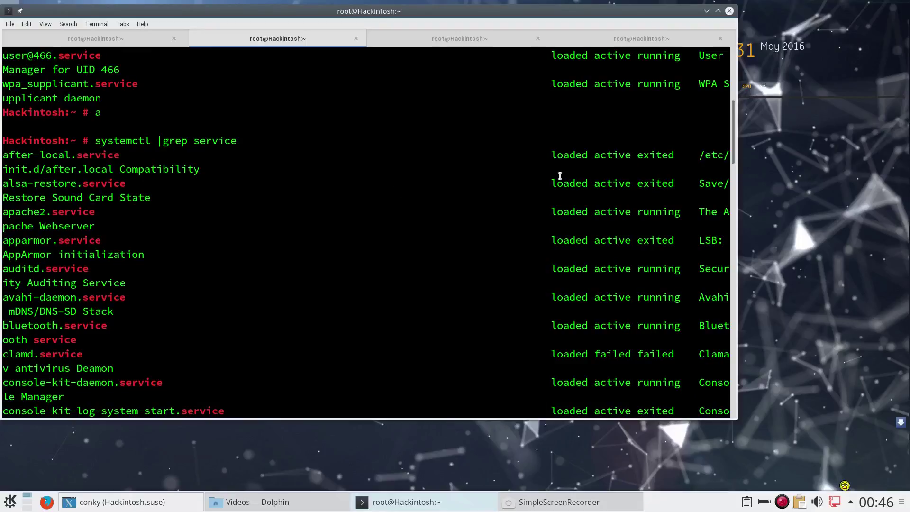
{"action": "scroll", "coordinate": [559, 185], "scroll_direction": "down", "scroll_amount": 10}
{"action": "scroll", "coordinate": [560, 187], "scroll_direction": "up", "scroll_amount": 4}
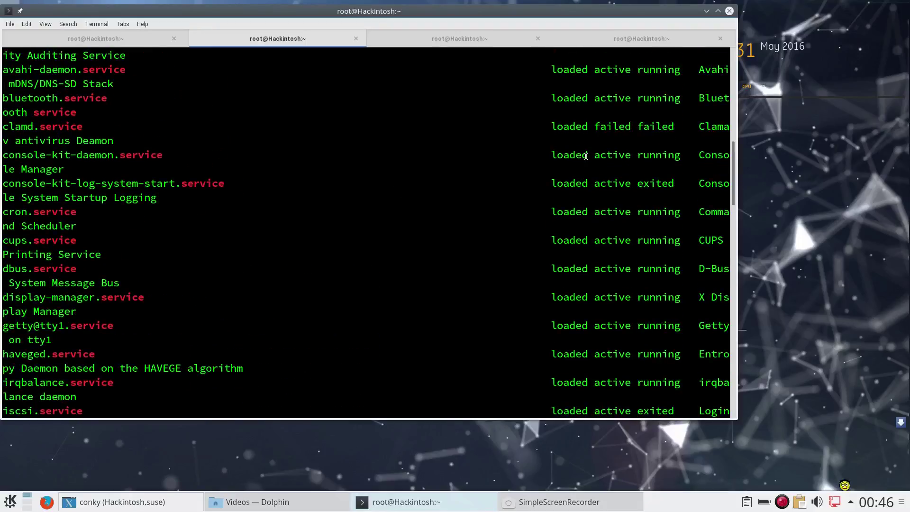
{"action": "scroll", "coordinate": [604, 219], "scroll_direction": "down", "scroll_amount": 8}
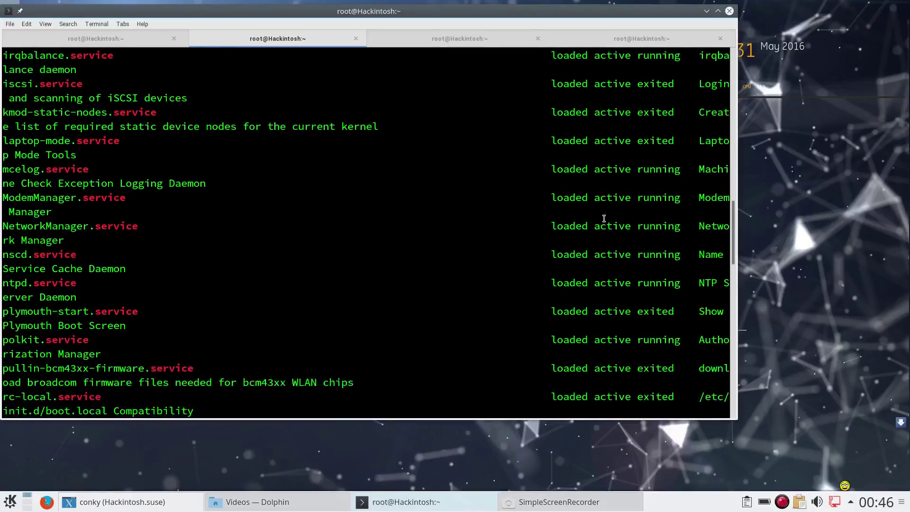
{"action": "scroll", "coordinate": [604, 219], "scroll_direction": "down", "scroll_amount": 10}
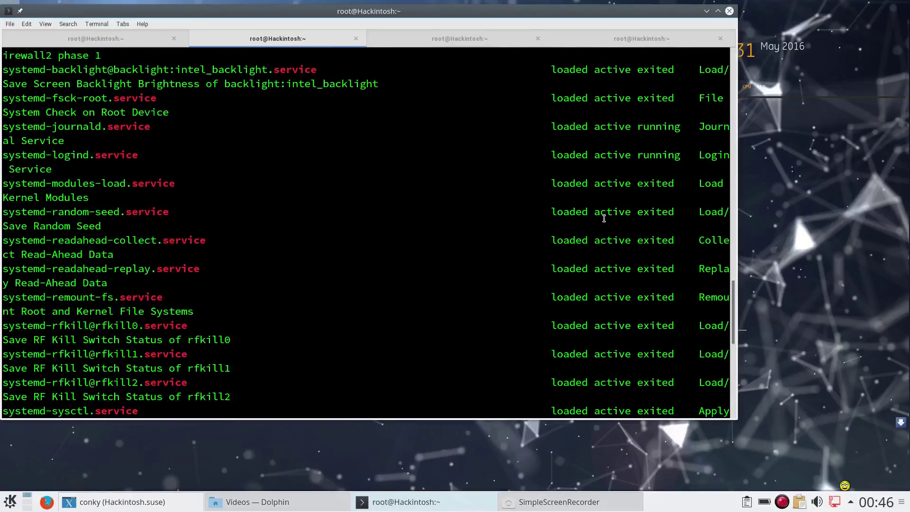
{"action": "scroll", "coordinate": [604, 218], "scroll_direction": "down", "scroll_amount": 10}
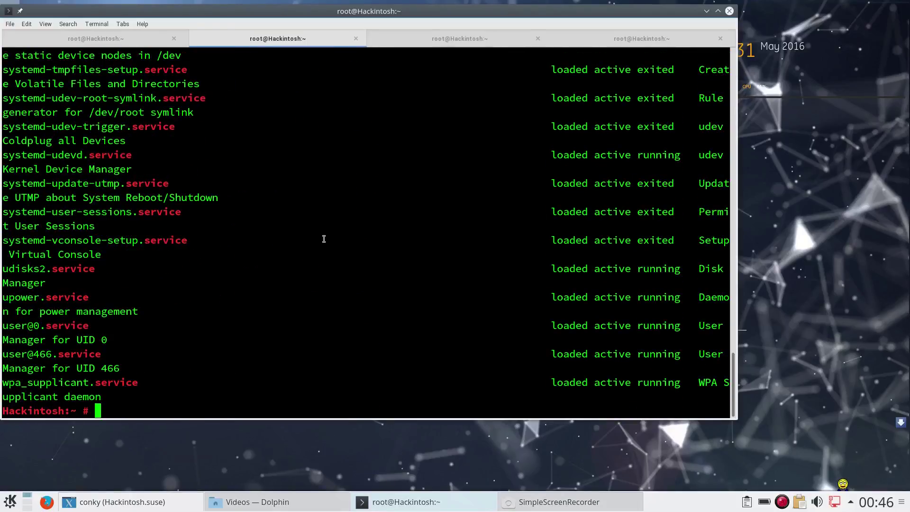
{"action": "scroll", "coordinate": [323, 275], "scroll_direction": "up", "scroll_amount": 4}
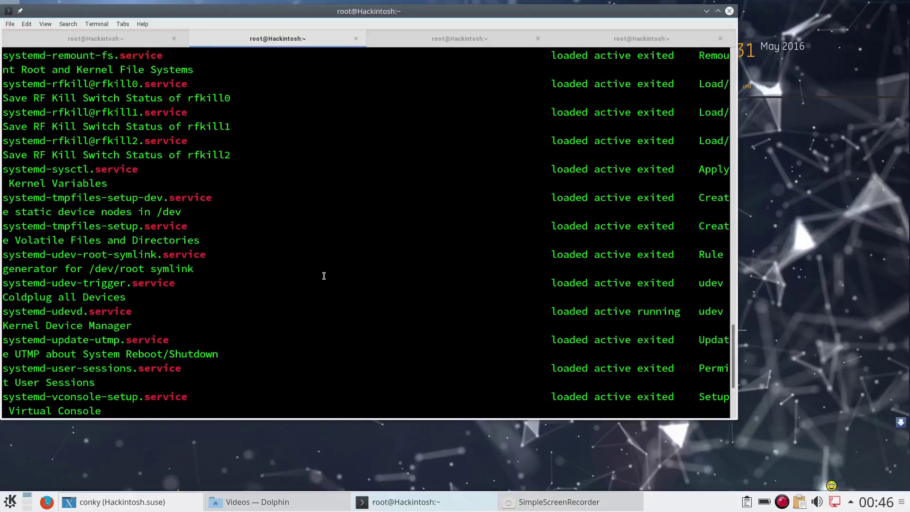
{"action": "scroll", "coordinate": [324, 276], "scroll_direction": "up", "scroll_amount": 5}
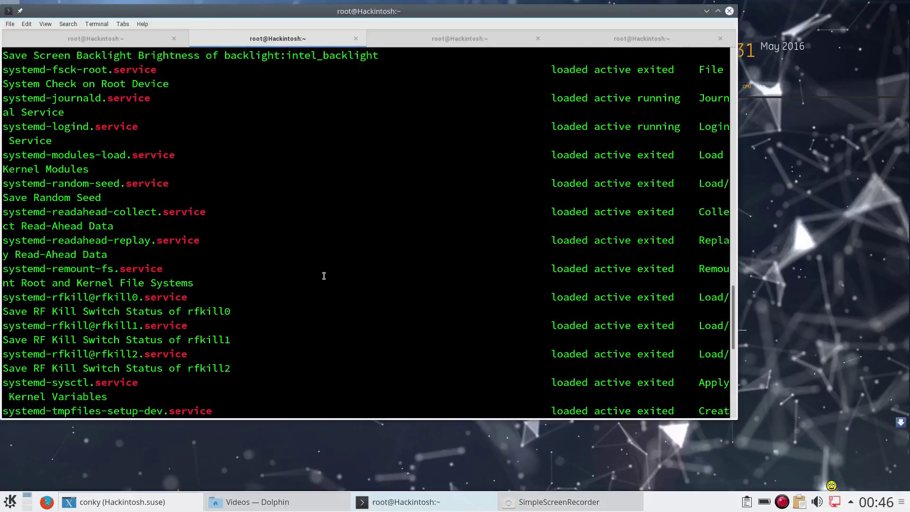
{"action": "scroll", "coordinate": [324, 276], "scroll_direction": "down", "scroll_amount": 9}
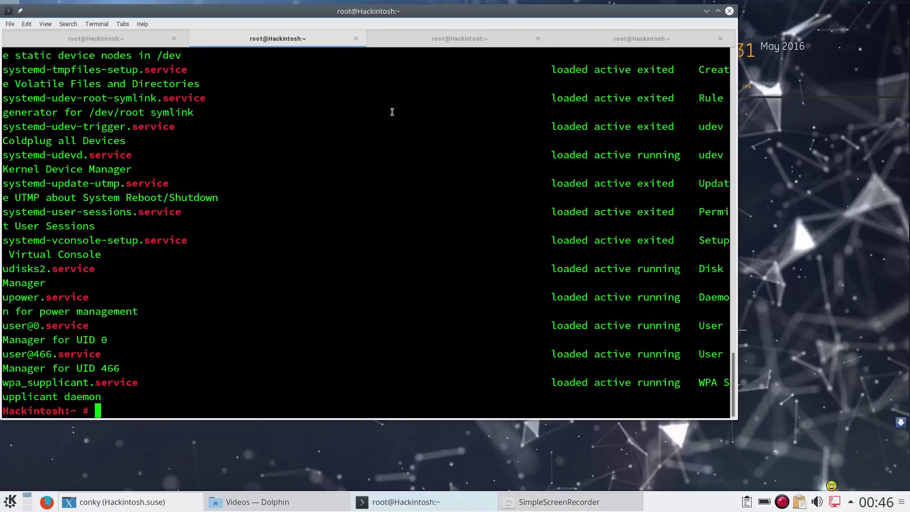
Step: Run top in the third terminal session and inspect the CPU usage and command names of the busiest processes
{"action": "left_click", "coordinate": [429, 45]}
{"action": "type", "text": "to"}
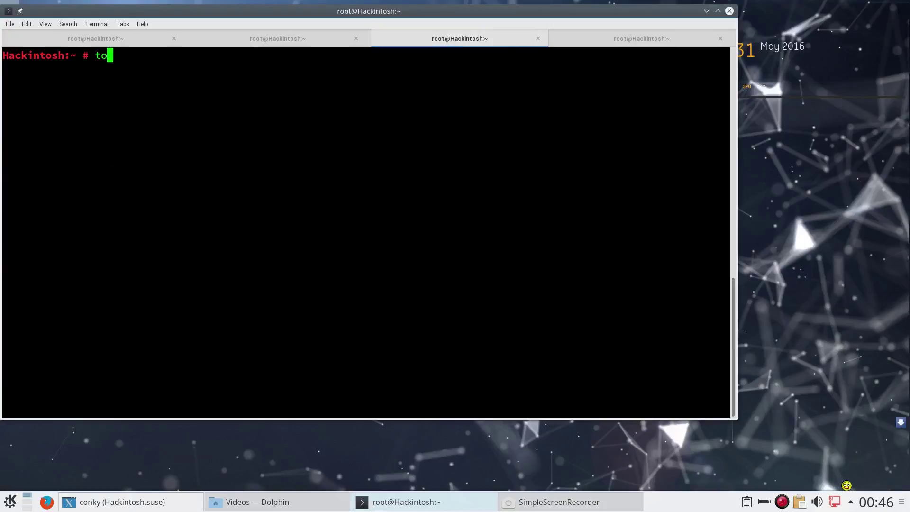
{"action": "type", "text": "p"}
{"action": "key", "text": "Return"}
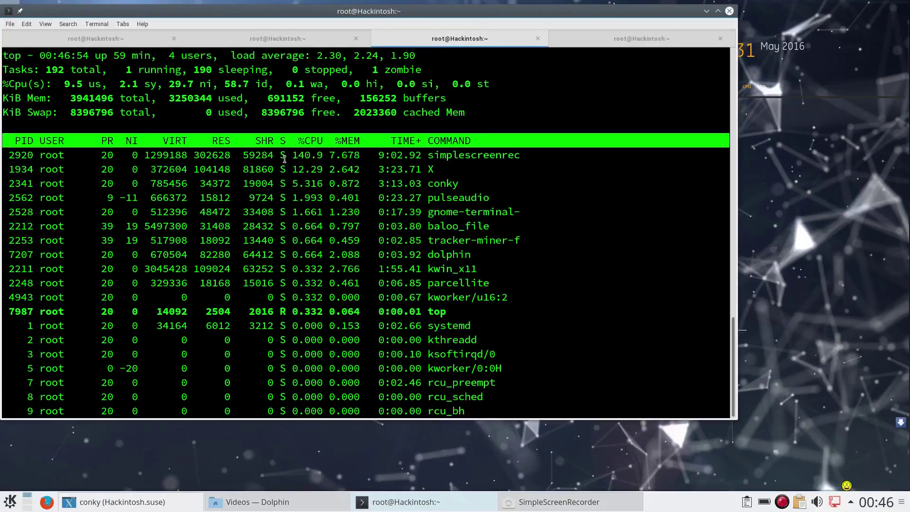
{"action": "left_click_drag", "start_coordinate": [296, 141], "coordinate": [321, 141]}
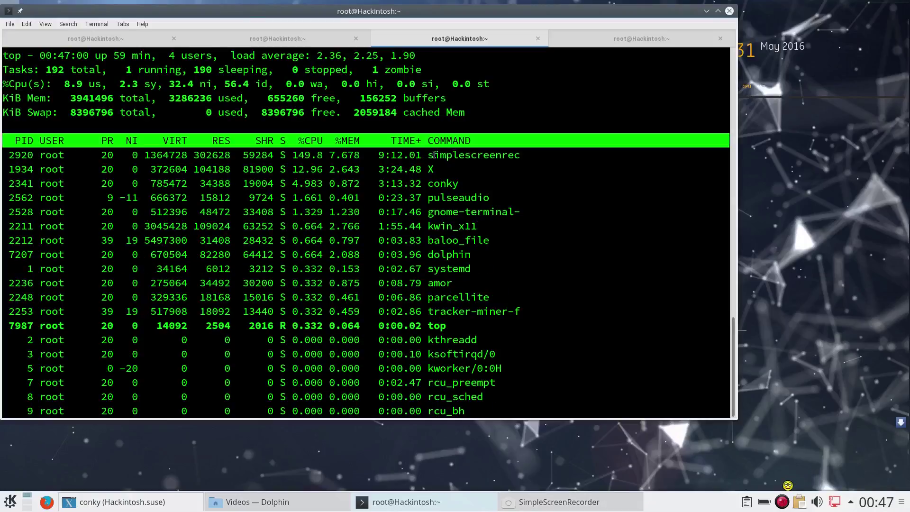
{"action": "left_click_drag", "start_coordinate": [435, 156], "coordinate": [464, 169]}
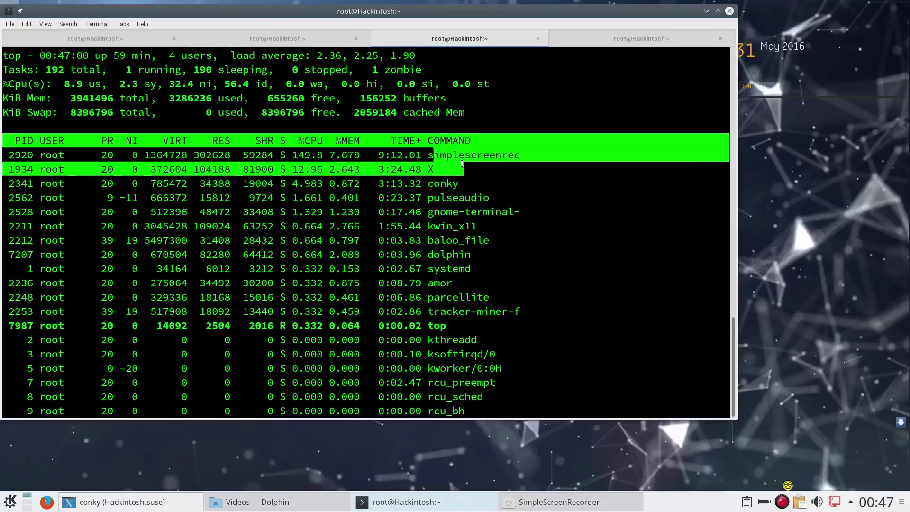
{"action": "left_click", "coordinate": [436, 156]}
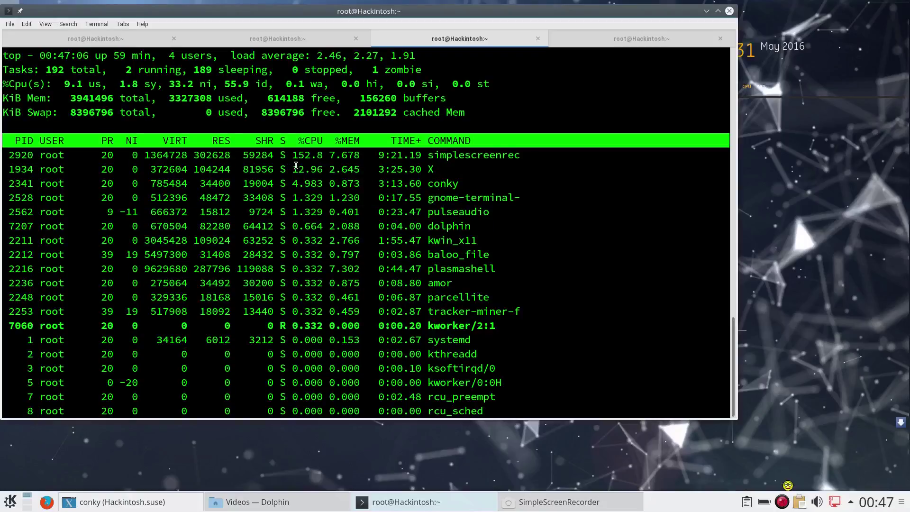
{"action": "left_click_drag", "start_coordinate": [291, 156], "coordinate": [320, 154]}
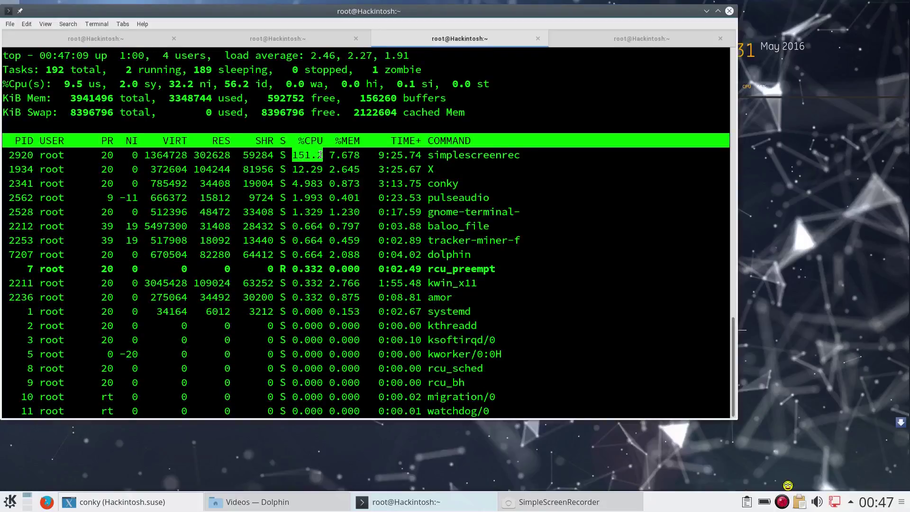
{"action": "left_click", "coordinate": [320, 154]}
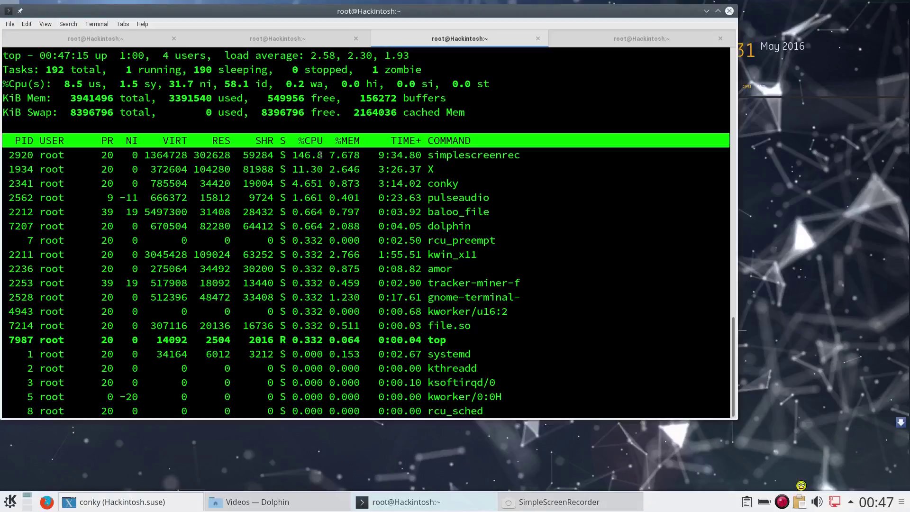
Step: Write the command "systemctl disable apache2" in the second terminal session without running it
{"action": "left_click", "coordinate": [306, 39]}
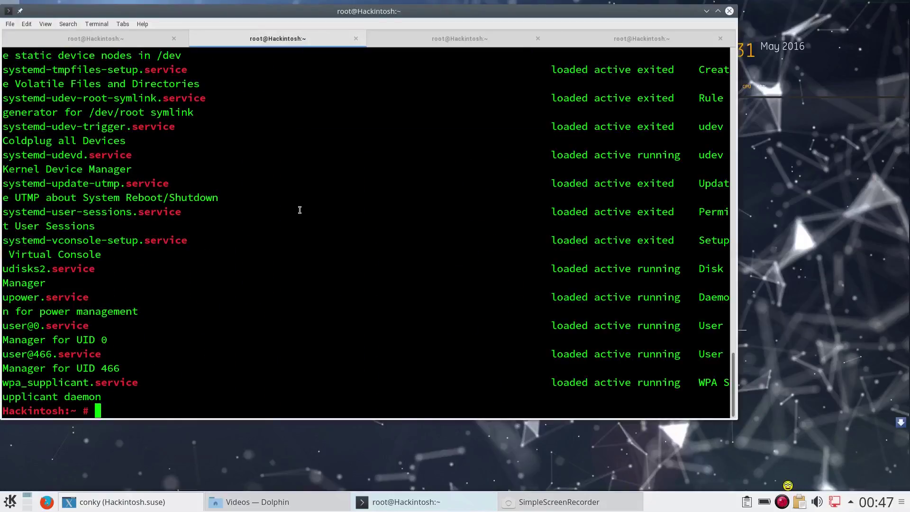
{"action": "type", "text": "systemctl "}
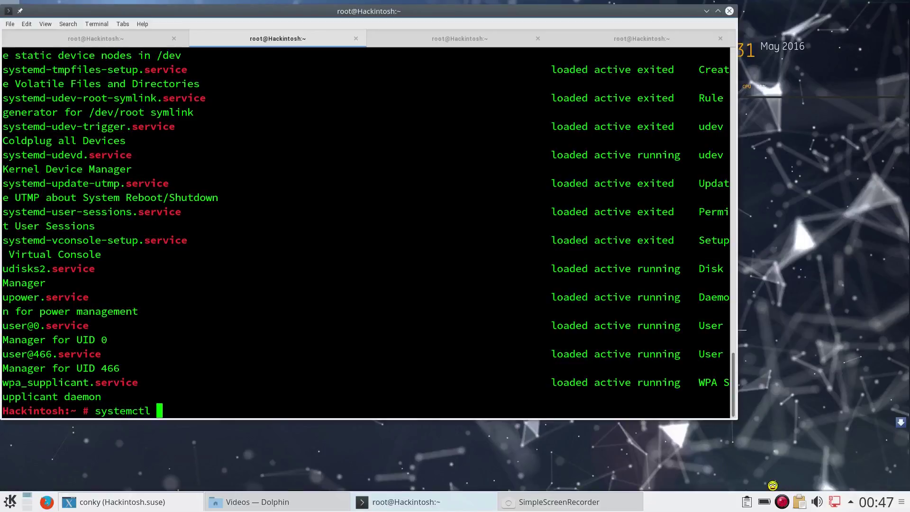
{"action": "type", "text": "disable "}
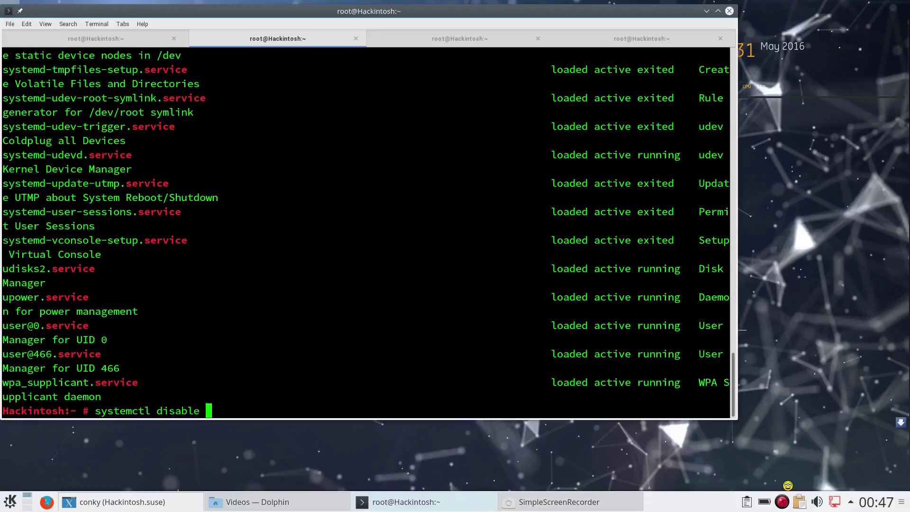
{"action": "type", "text": "apache2"}
Step: Replace "disable" with "status" in the pending command and run "systemctl status apache2"
{"action": "key", "text": "Left"}
{"action": "key", "text": "Left"}
{"action": "key", "text": "Left"}
{"action": "key", "text": "Left"}
{"action": "key", "text": "Left"}
{"action": "key", "text": "Left"}
{"action": "key", "text": "Left"}
{"action": "key", "text": "Left"}
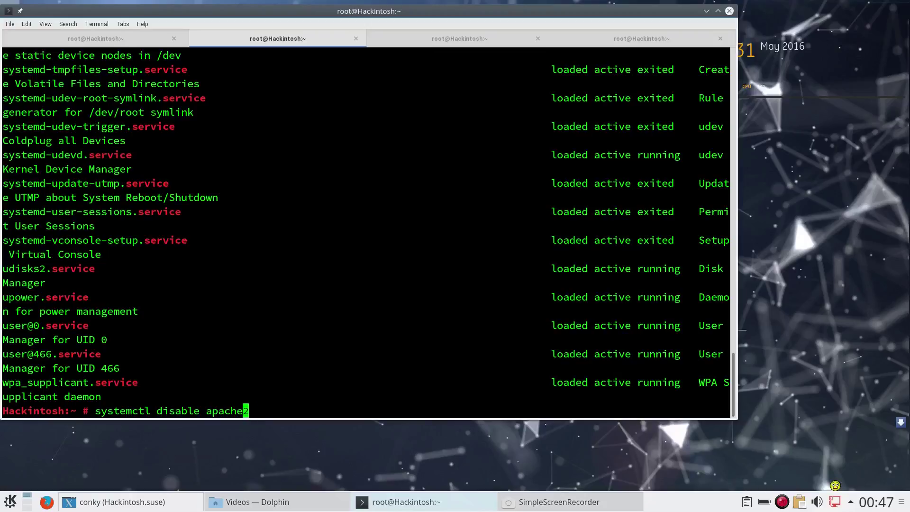
{"action": "key", "text": "BackSpace"}
{"action": "key", "text": "BackSpace"}
{"action": "key", "text": "BackSpace"}
{"action": "key", "text": "BackSpace"}
{"action": "key", "text": "BackSpace"}
{"action": "key", "text": "BackSpace"}
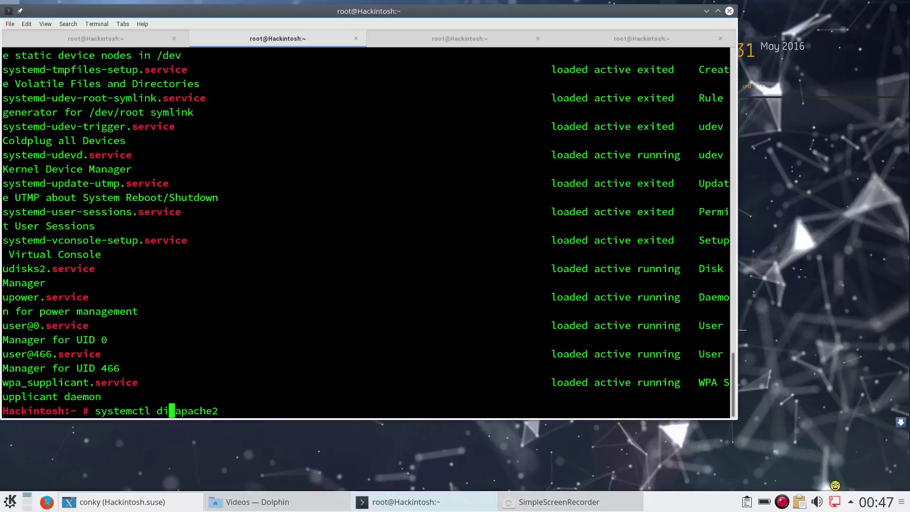
{"action": "key", "text": "BackSpace"}
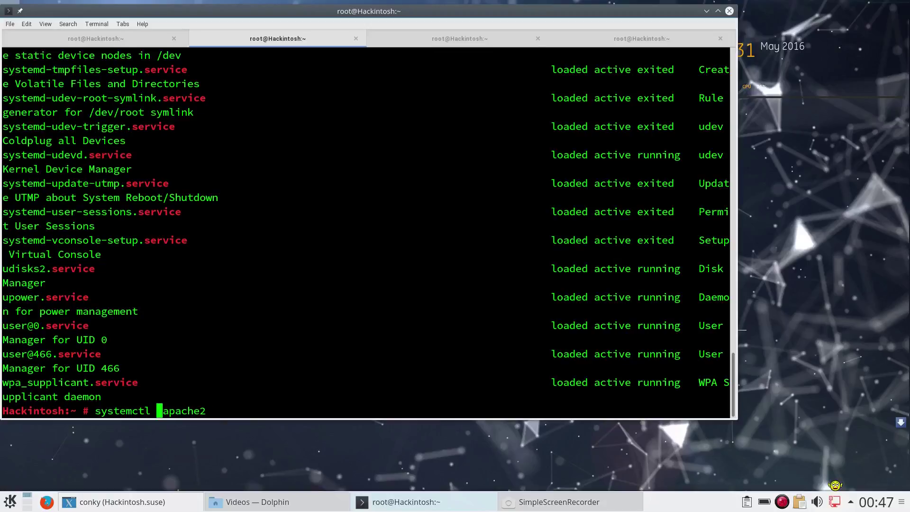
{"action": "type", "text": "sy"}
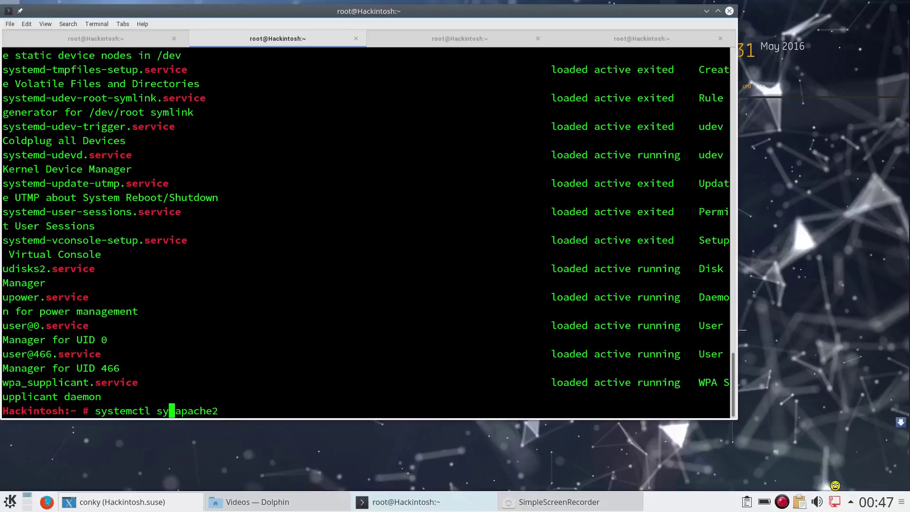
{"action": "key", "text": "BackSpace"}
{"action": "type", "text": "ta"}
{"action": "type", "text": "tus"}
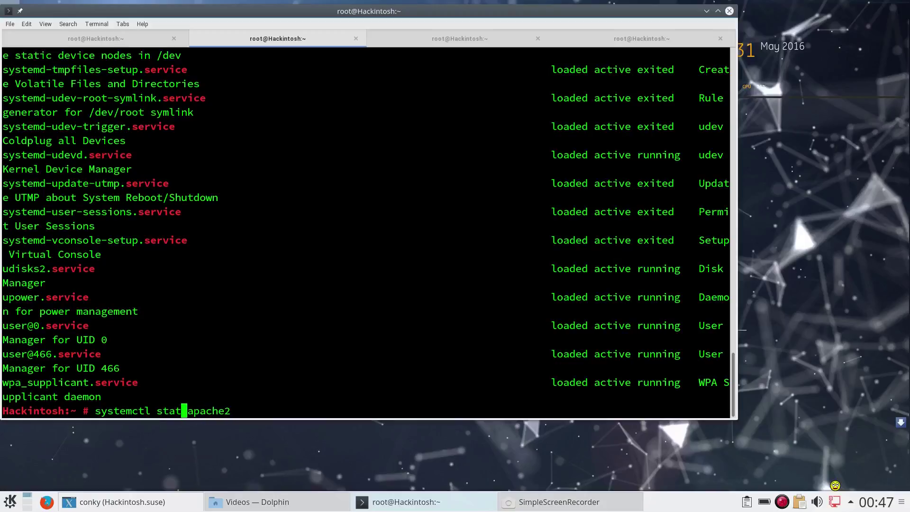
{"action": "key", "text": "Return"}
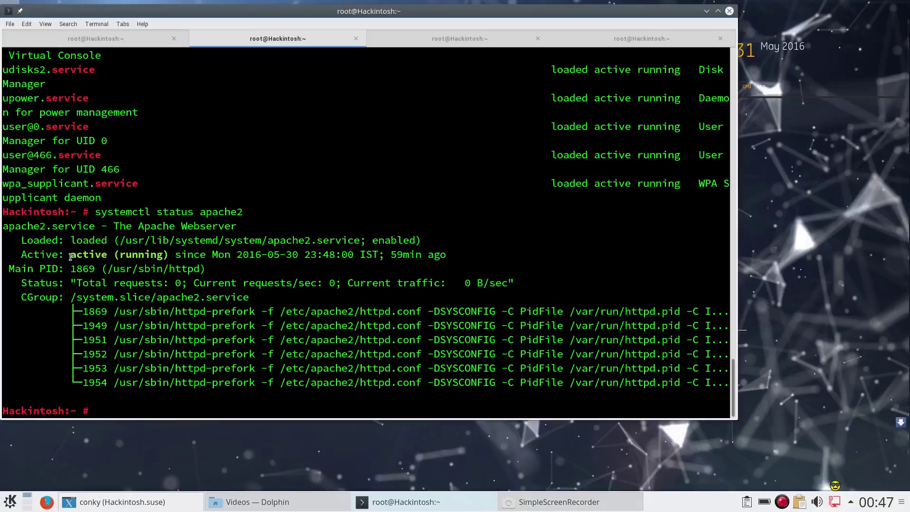
Step: Inspect the active state and the startup enablement setting in the apache2 status output
{"action": "left_click_drag", "start_coordinate": [70, 254], "coordinate": [167, 256]}
{"action": "left_click", "coordinate": [167, 256]}
{"action": "left_click_drag", "start_coordinate": [372, 240], "coordinate": [416, 241]}
{"action": "double_click", "coordinate": [388, 241]}
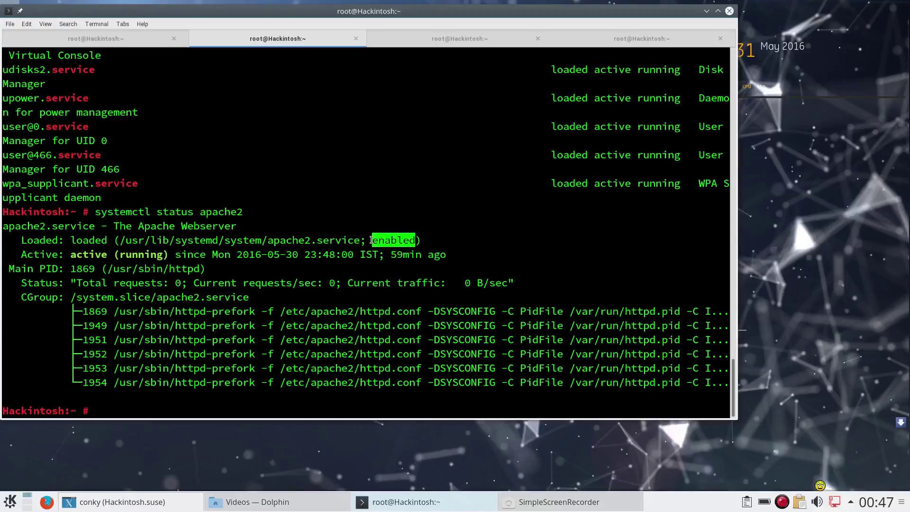
{"action": "left_click", "coordinate": [389, 241]}
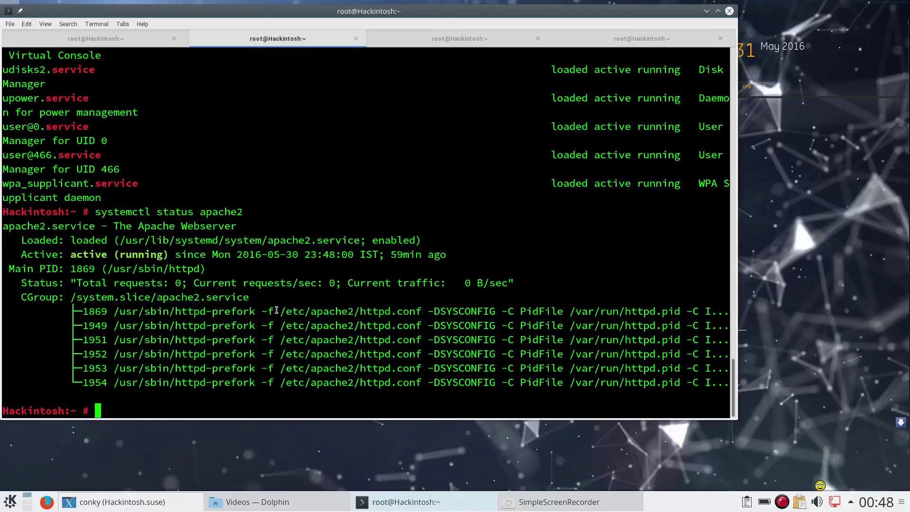
Step: Run "systemctl disable apache2" to stop the Apache web server from starting at boot
{"action": "type", "text": "systemc"}
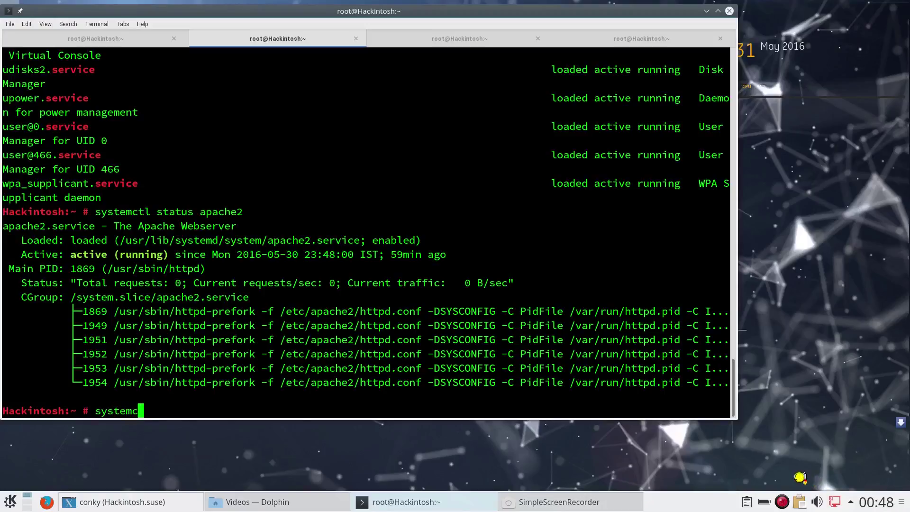
{"action": "type", "text": "tl disable "}
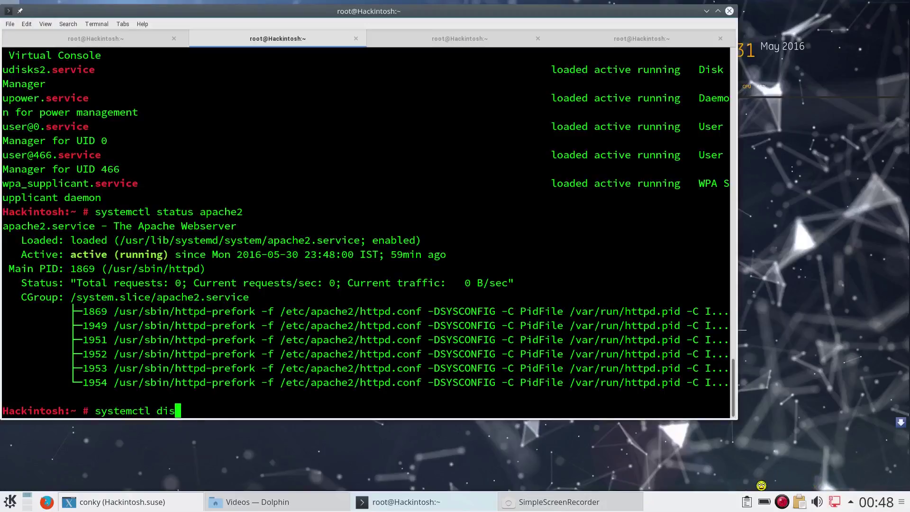
{"action": "type", "text": "apache2"}
{"action": "key", "text": "Return"}
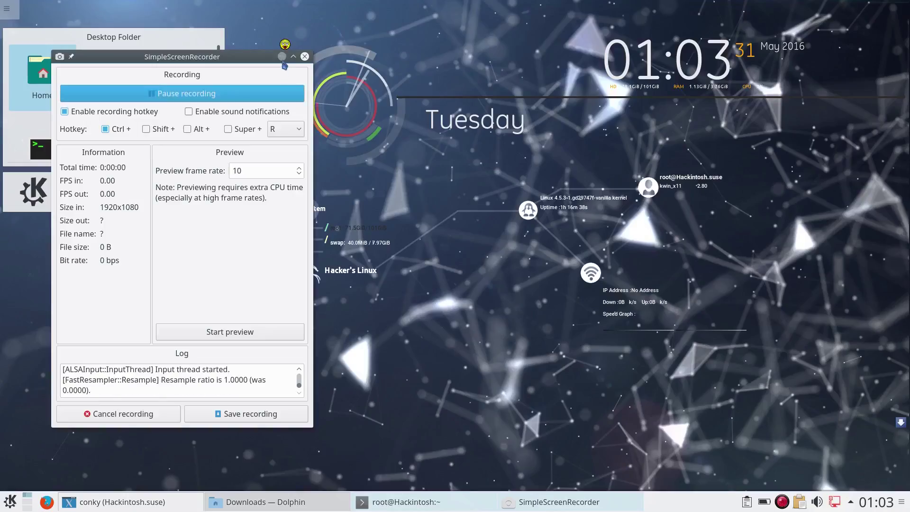
Step: Switch to the terminal and run "cat /proc/sys/vm/swappiness" to read the current swappiness value
{"action": "left_click", "coordinate": [298, 53]}
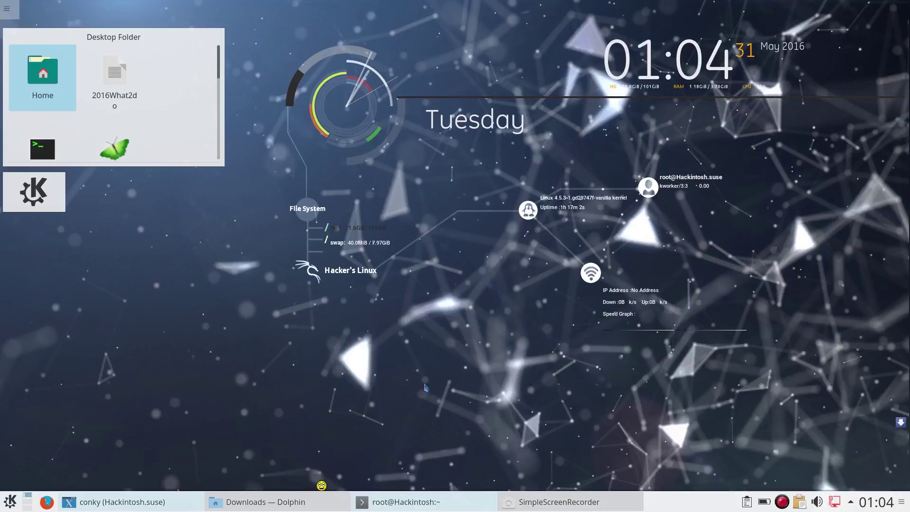
{"action": "left_click", "coordinate": [423, 510]}
{"action": "type", "text": "cat "}
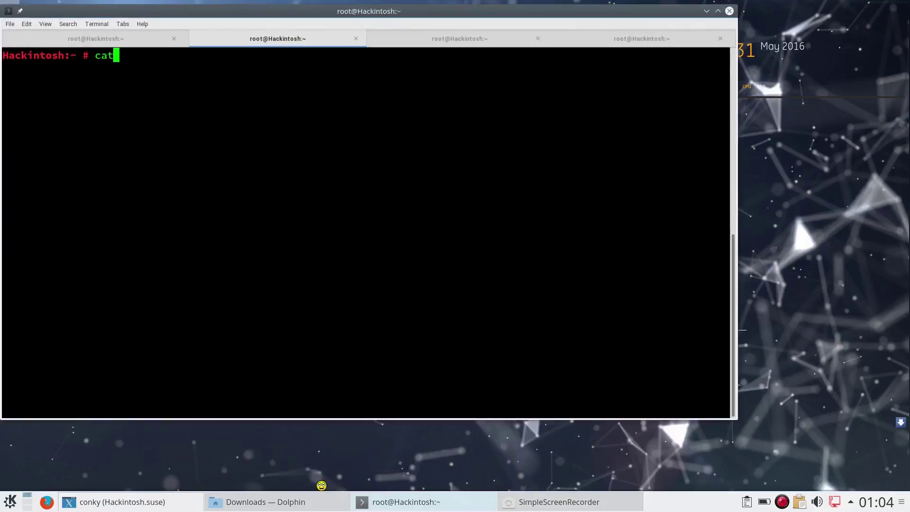
{"action": "type", "text": "/proc/sy"}
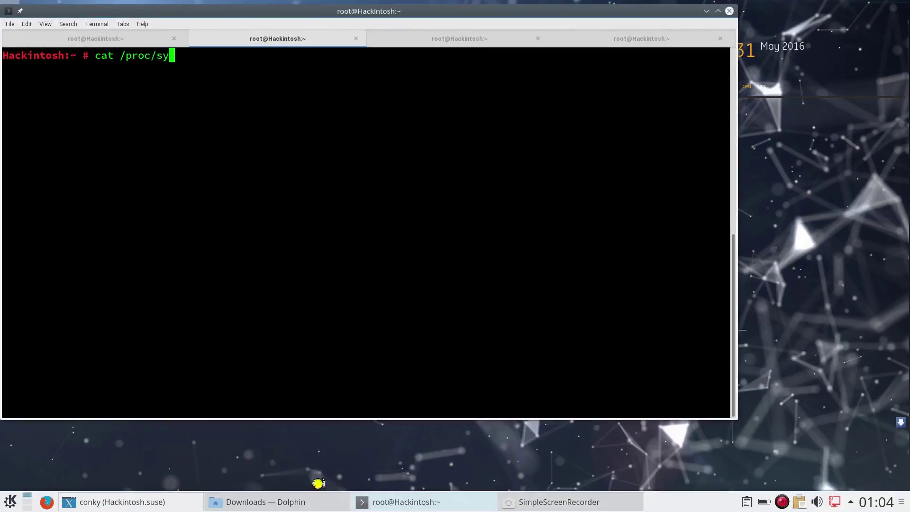
{"action": "type", "text": "s/vm/"}
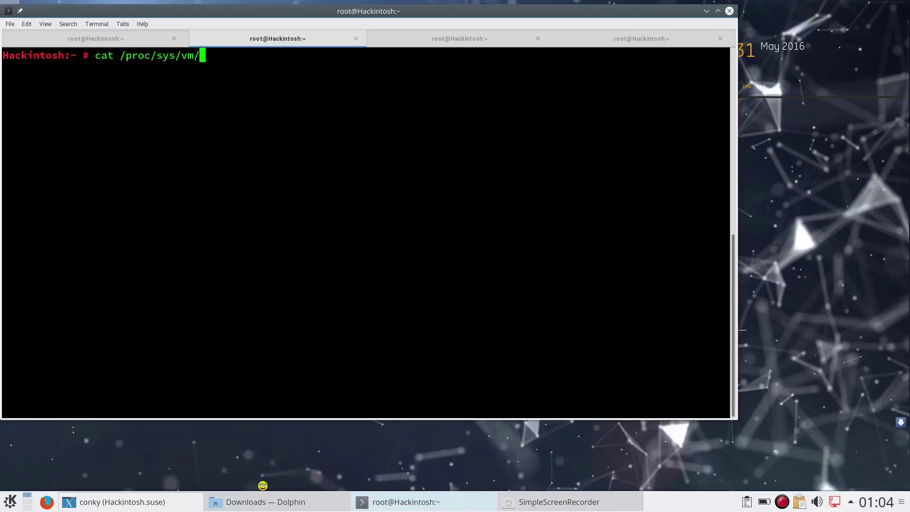
{"action": "type", "text": "swapp"}
{"action": "key", "text": "Tab"}
{"action": "key", "text": "Return"}
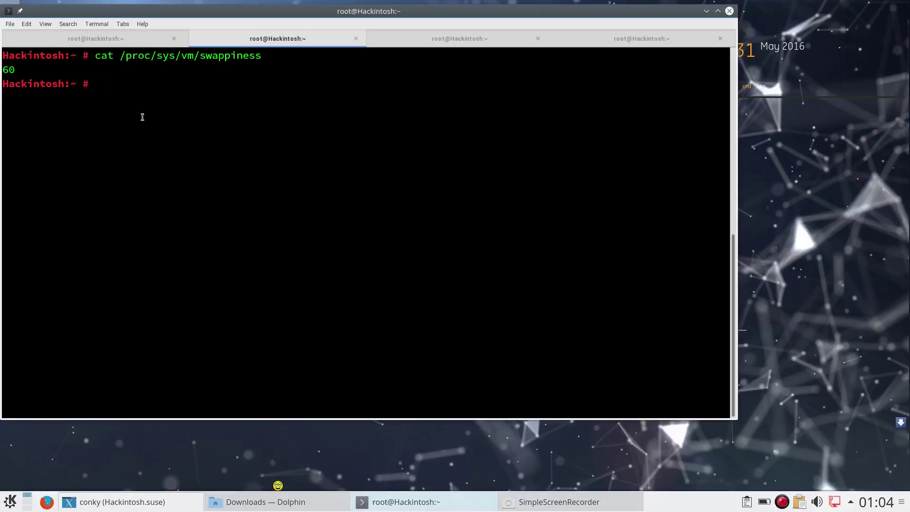
Step: Open the file /proc/sys/vm/swappiness in the nano editor
{"action": "type", "text": "nano /pr"}
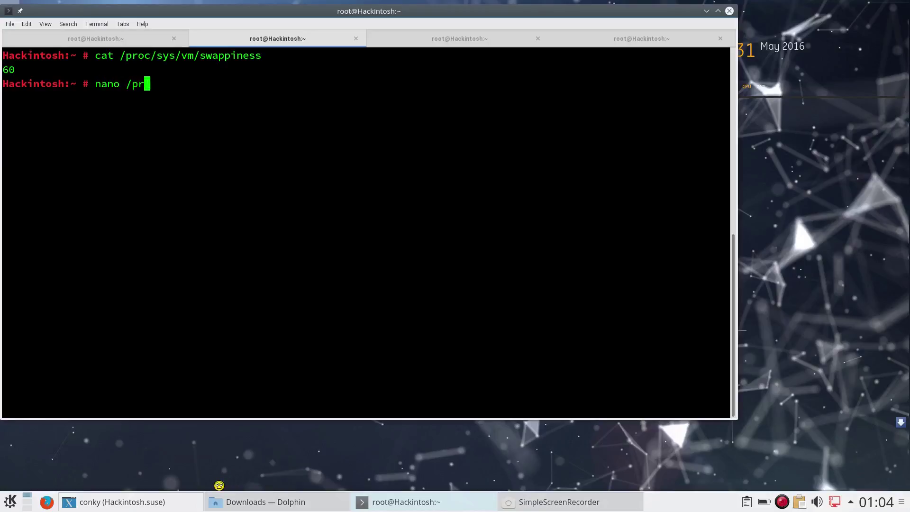
{"action": "type", "text": "oc/sys/vm"}
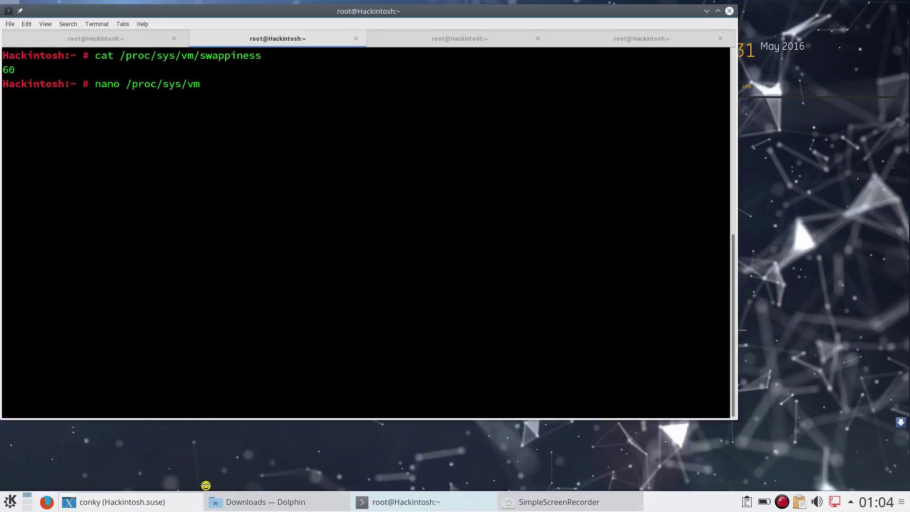
{"action": "type", "text": "/swap"}
{"action": "key", "text": "Tab"}
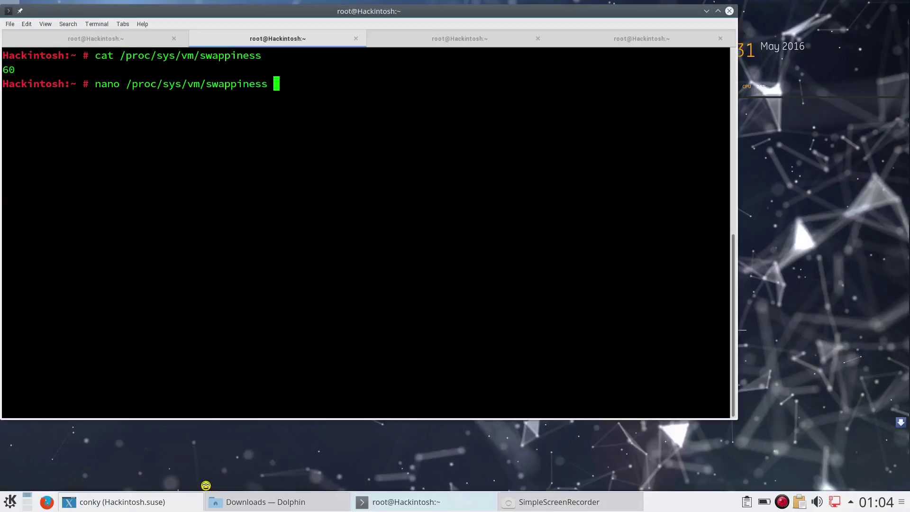
{"action": "key", "text": "Return"}
Step: Set the swappiness value to 10, save it under the same file name and exit nano
{"action": "key", "text": "End"}
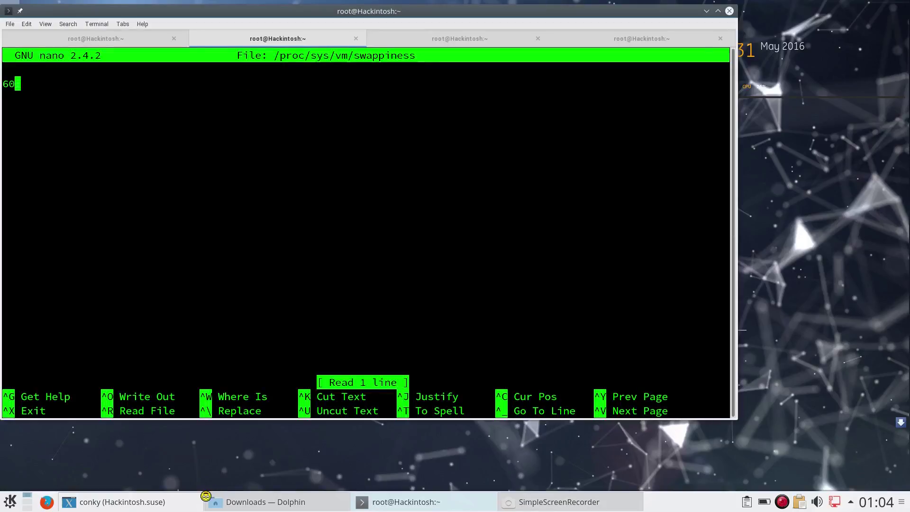
{"action": "key", "text": "BackSpace"}
{"action": "key", "text": "BackSpace"}
{"action": "type", "text": "10"}
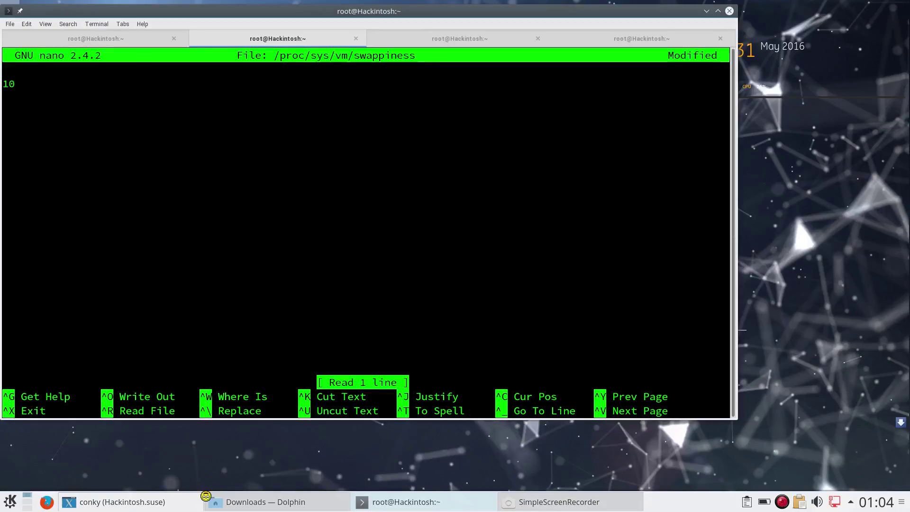
{"action": "key", "text": "ctrl+x"}
{"action": "key", "text": "y"}
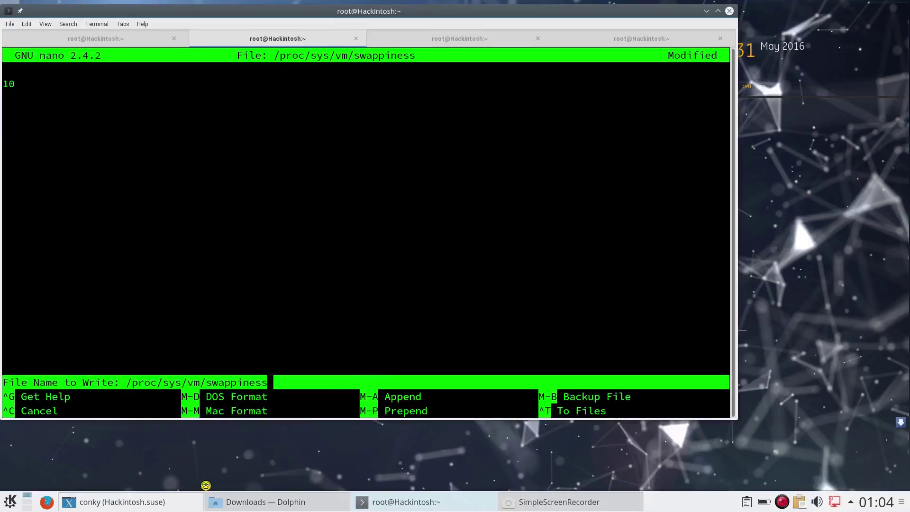
{"action": "key", "text": "Return"}
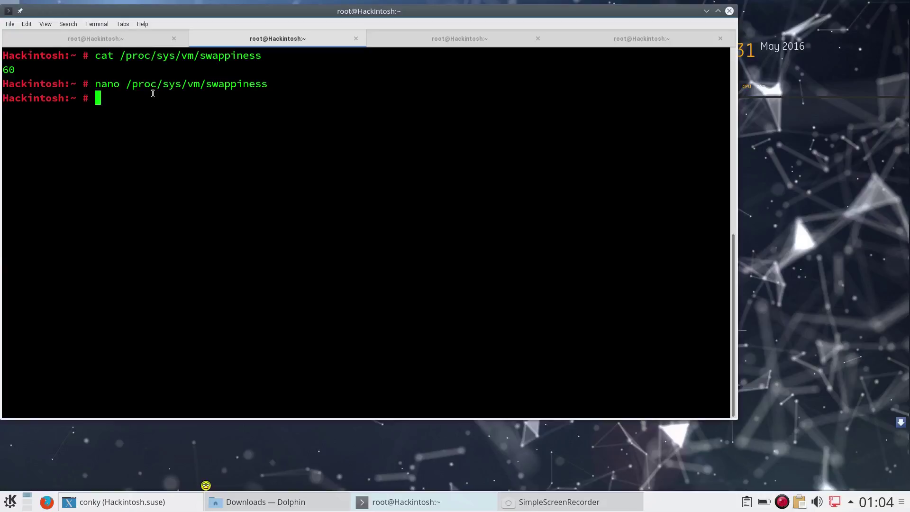
Step: Rerun "cat /proc/sys/vm/swappiness" to check the edited swappiness value
{"action": "key", "text": "Up"}
{"action": "key", "text": "Up"}
{"action": "key", "text": "Return"}
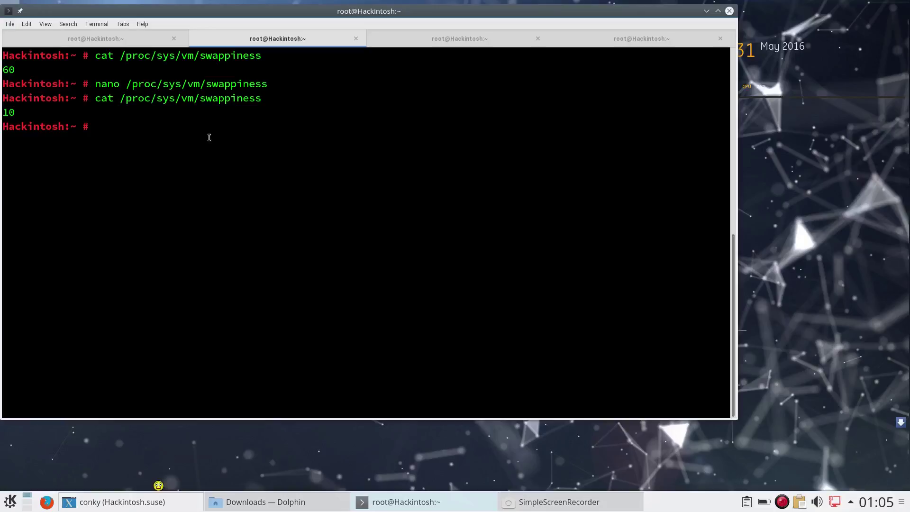
Step: Run vmstat and inspect the swap-in and swap-out columns of its output
{"action": "type", "text": "vmstat"}
{"action": "key", "text": "Return"}
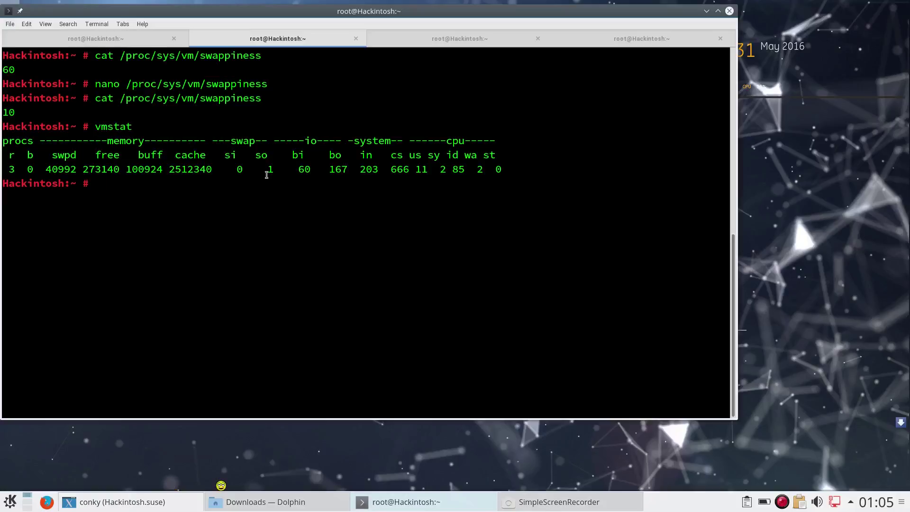
{"action": "left_click_drag", "start_coordinate": [274, 171], "coordinate": [233, 142]}
{"action": "left_click", "coordinate": [232, 145]}
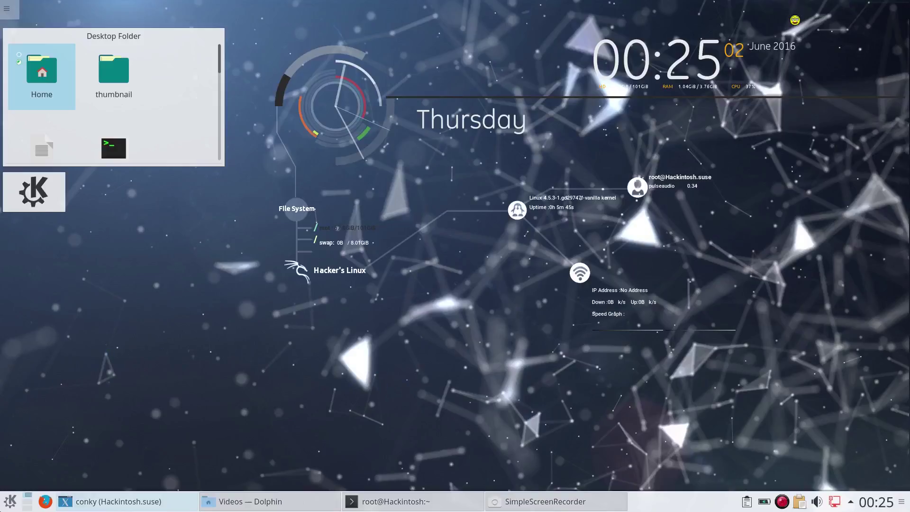
Step: Find and launch BleachBit in normal mode, and move its window towards the middle of the desktop
{"action": "left_click", "coordinate": [10, 501]}
{"action": "type", "text": "bl"}
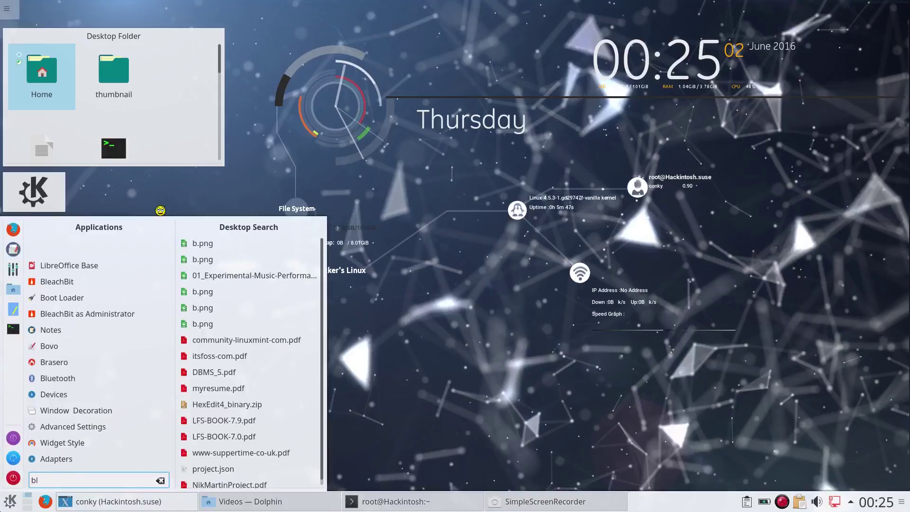
{"action": "type", "text": "e"}
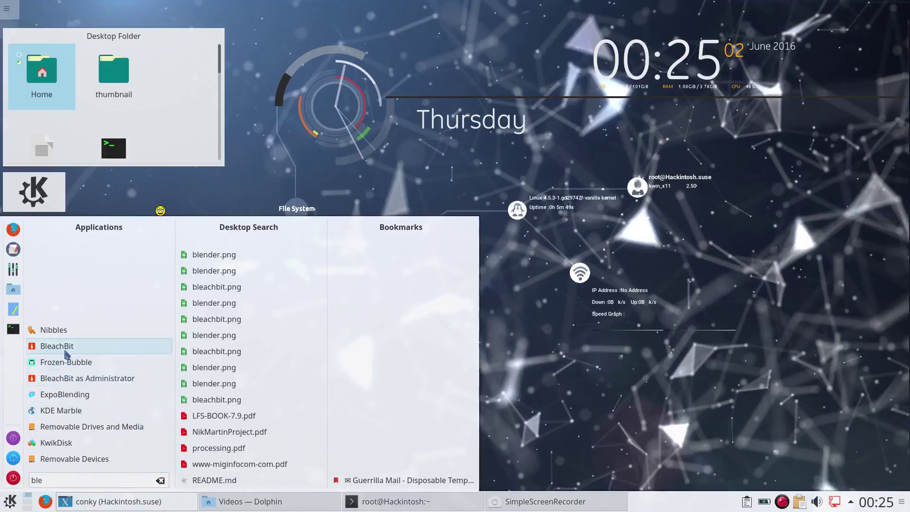
{"action": "left_click", "coordinate": [66, 349]}
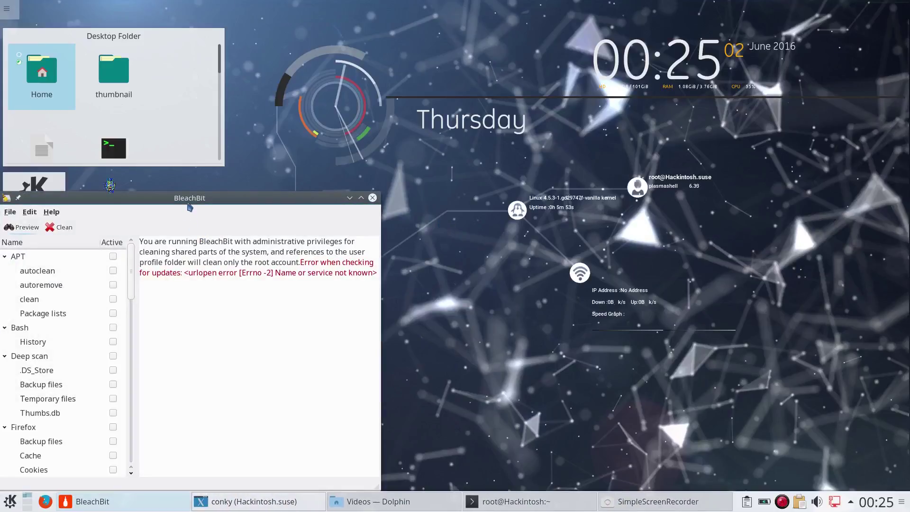
{"action": "left_click_drag", "start_coordinate": [189, 203], "coordinate": [533, 109]}
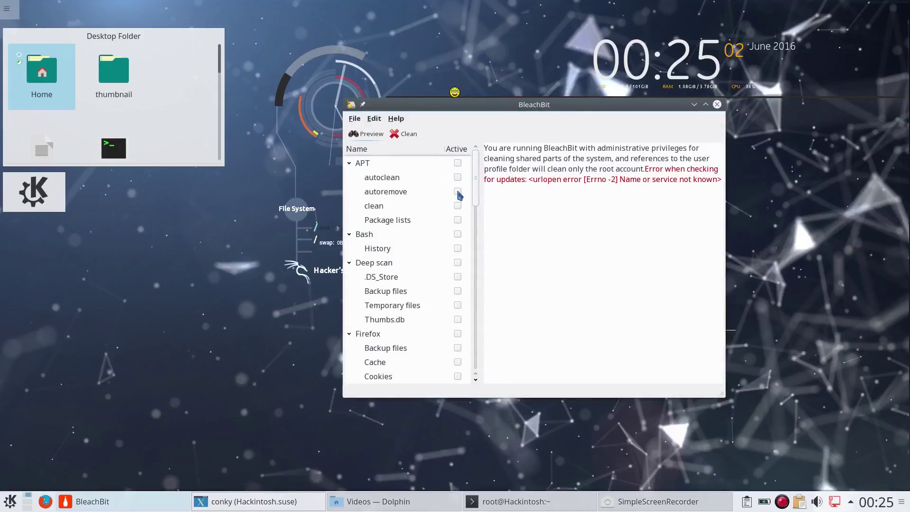
Step: Activate all cleaning options in the APT, Bash and Firefox groups of BleachBit
{"action": "left_click", "coordinate": [459, 164]}
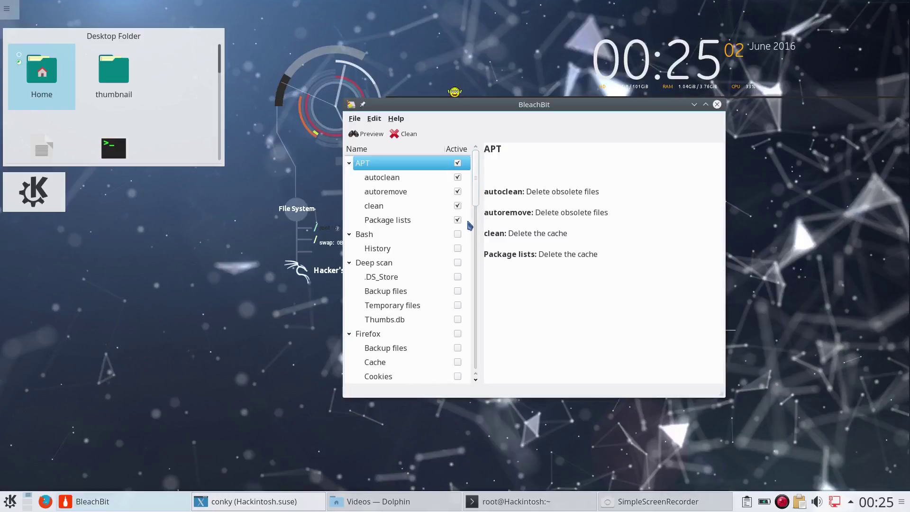
{"action": "left_click", "coordinate": [457, 236]}
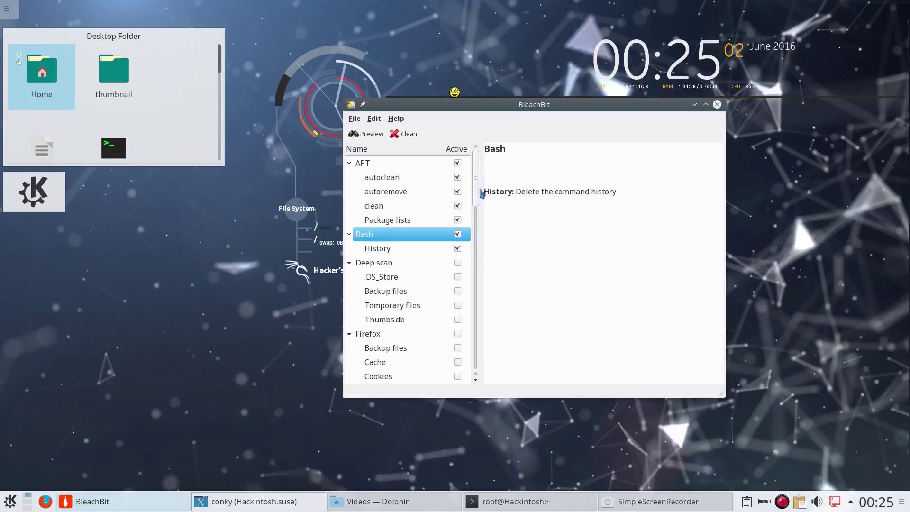
{"action": "left_click_drag", "start_coordinate": [476, 194], "coordinate": [479, 228]}
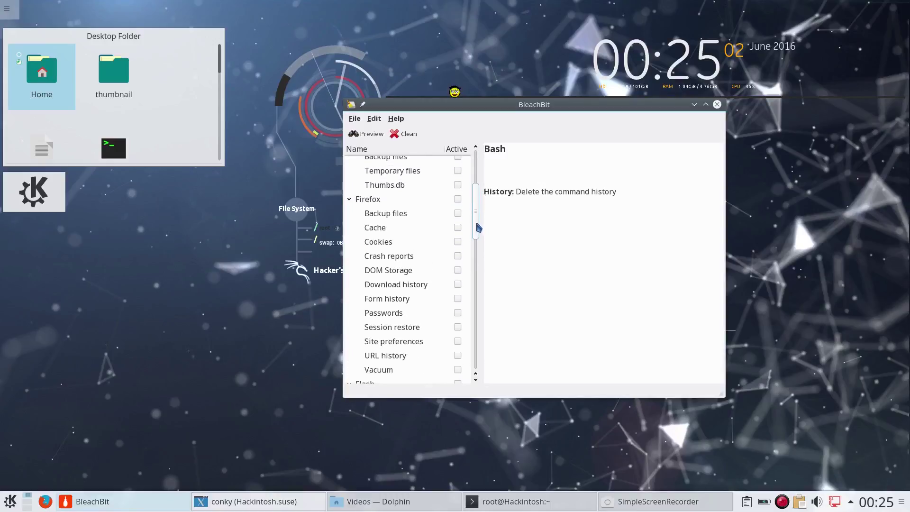
{"action": "left_click", "coordinate": [457, 199]}
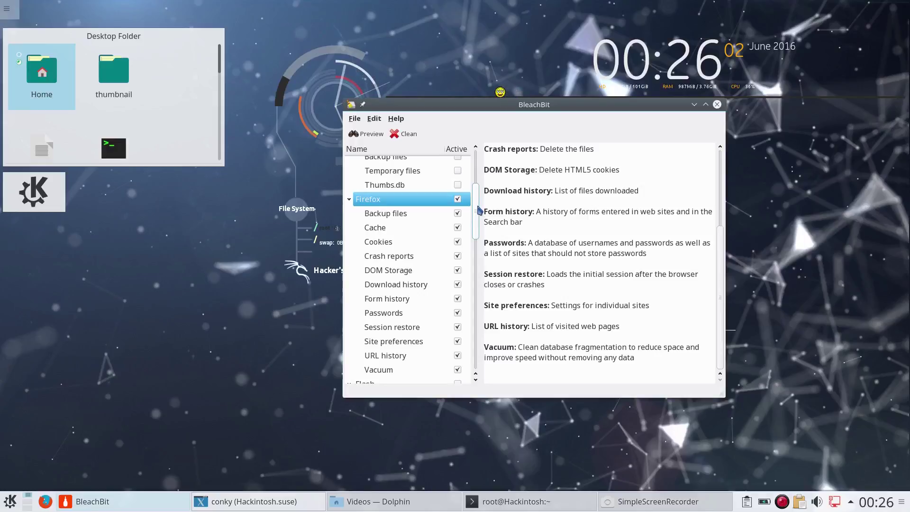
Step: Activate all cleaning options in the System group, accepting the warnings for Free disk space, Localizations and Memory
{"action": "left_click_drag", "start_coordinate": [478, 210], "coordinate": [478, 277]}
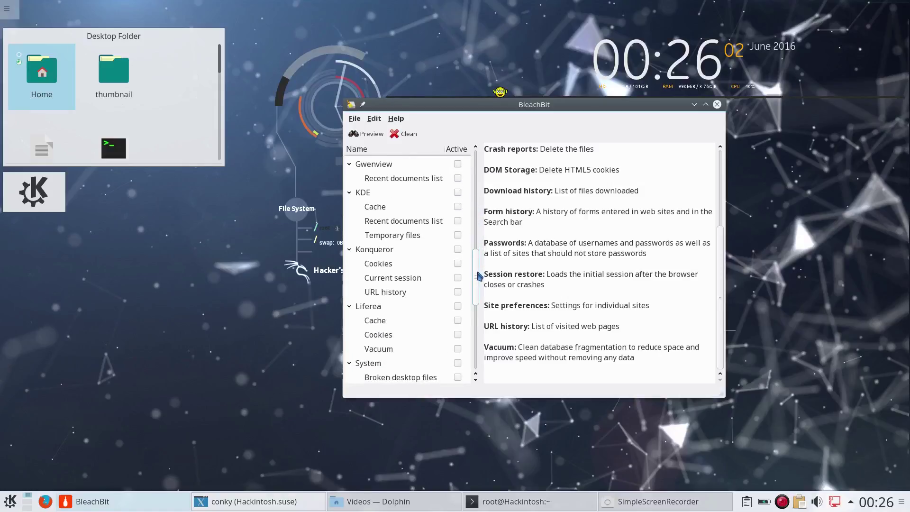
{"action": "scroll", "coordinate": [479, 276], "scroll_direction": "down", "scroll_amount": 3}
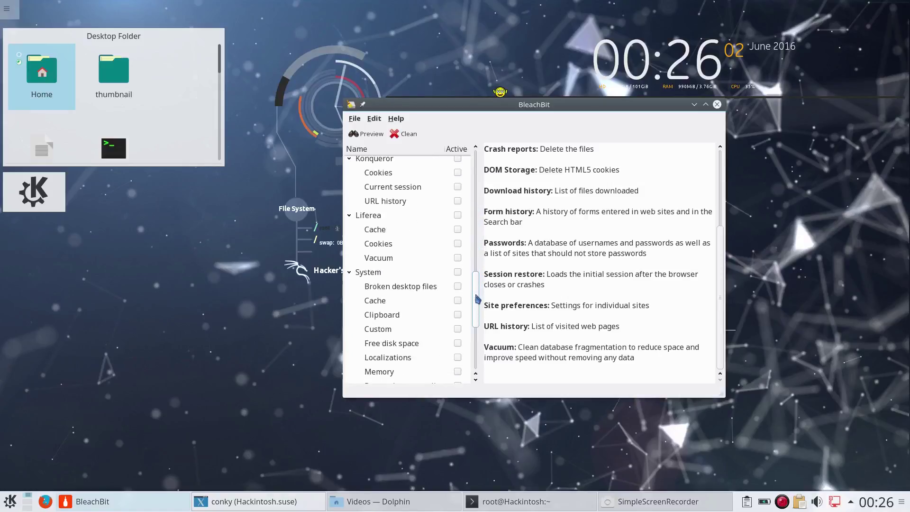
{"action": "left_click", "coordinate": [459, 273]}
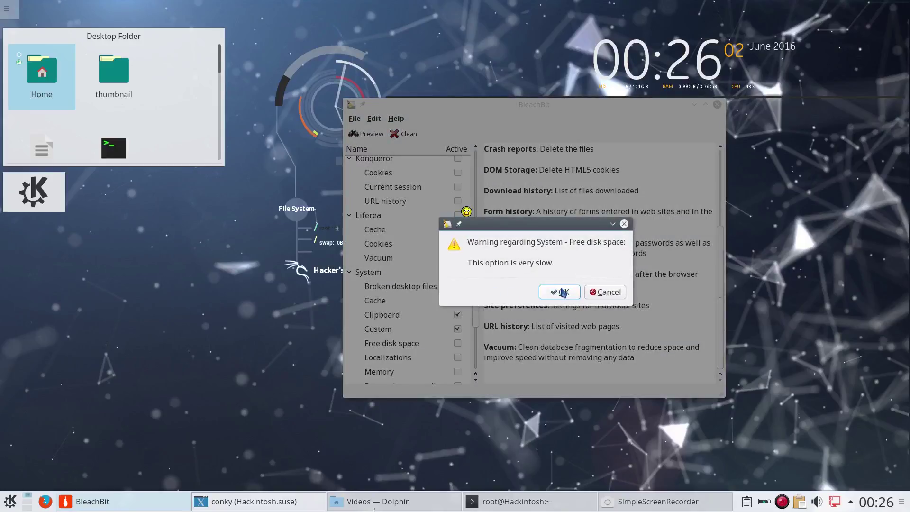
{"action": "left_click", "coordinate": [563, 292]}
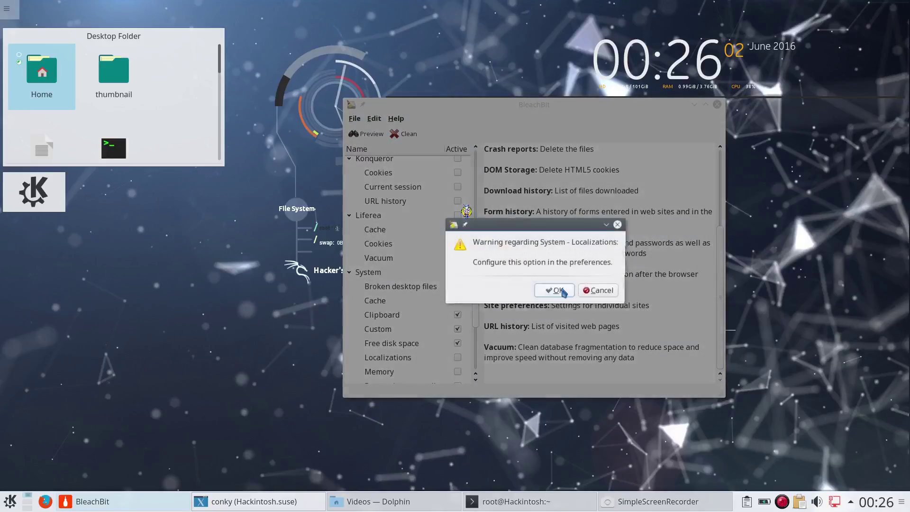
{"action": "left_click", "coordinate": [563, 292]}
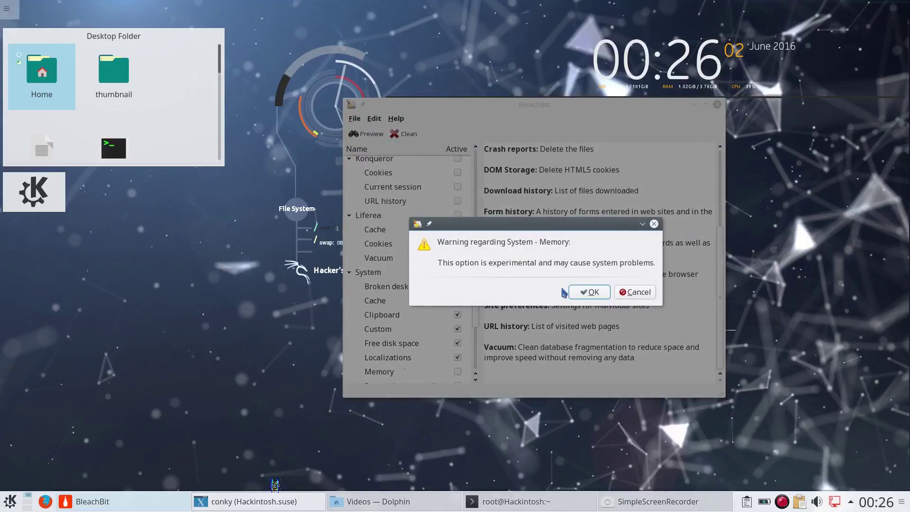
{"action": "left_click", "coordinate": [588, 292]}
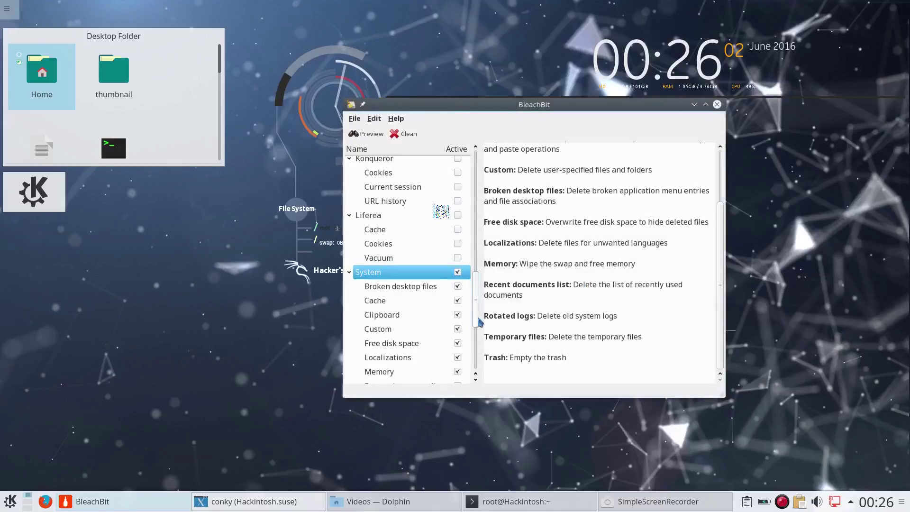
{"action": "left_click_drag", "start_coordinate": [477, 322], "coordinate": [478, 349]}
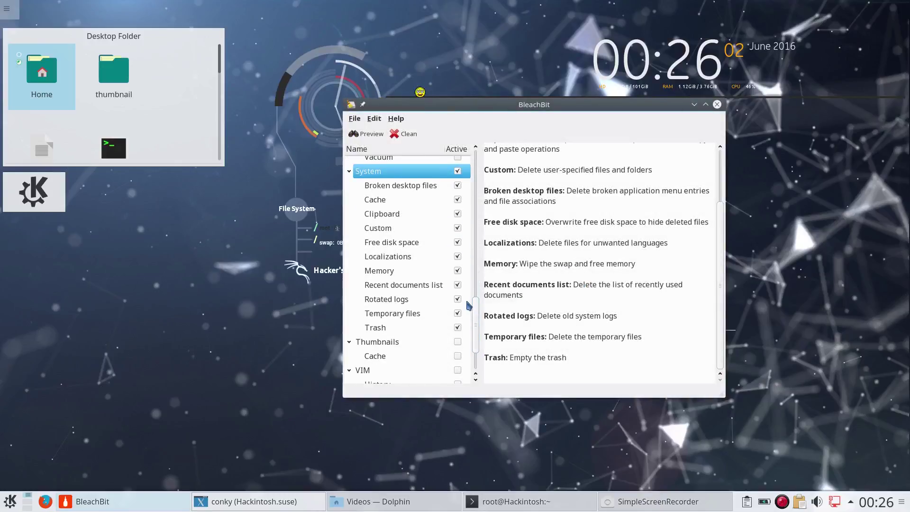
Step: Deactivate the Memory option in the System group, run the cleaning and confirm the permanent deletion of files
{"action": "left_click", "coordinate": [458, 271]}
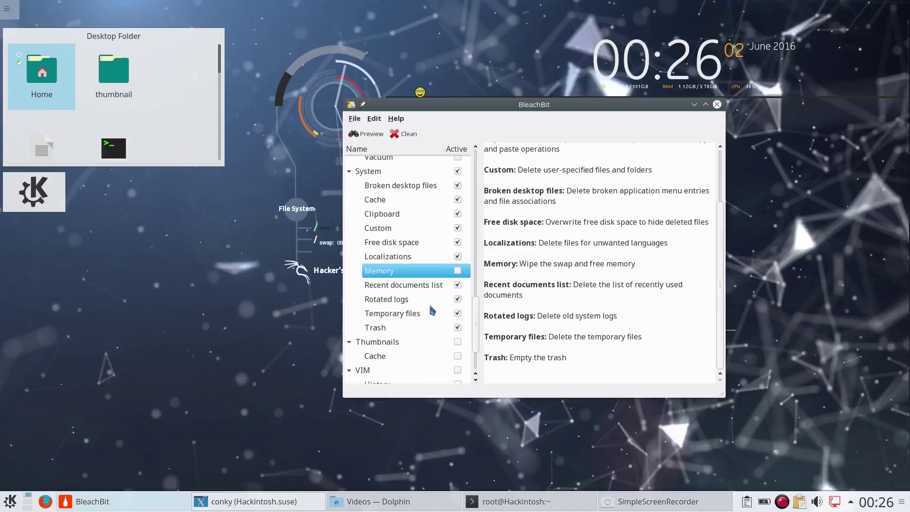
{"action": "left_click", "coordinate": [458, 327]}
{"action": "left_click", "coordinate": [409, 135]}
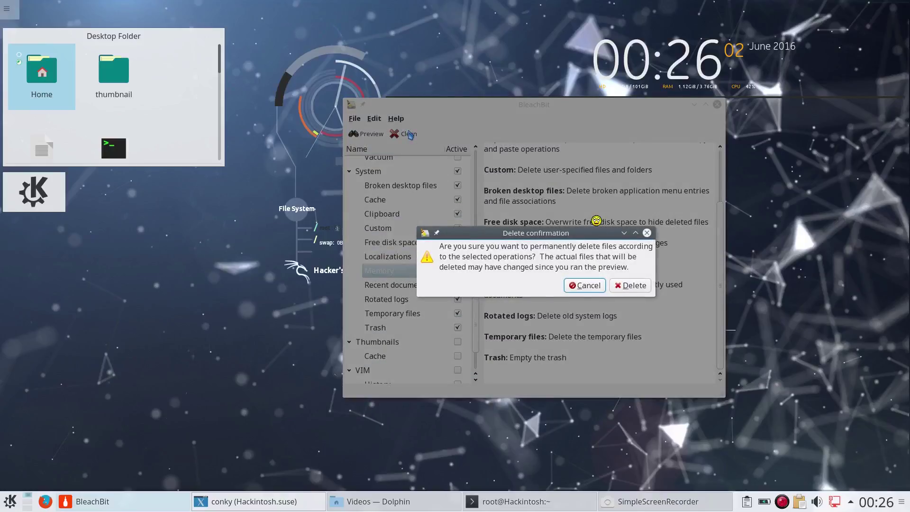
{"action": "left_click", "coordinate": [630, 285]}
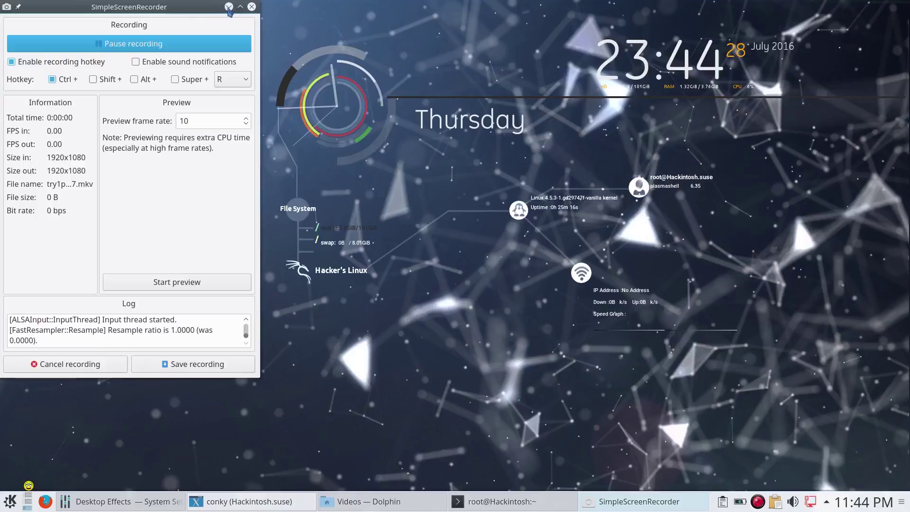
Step: Minimize the screen recorder, switch to System Settings and open the Desktop Effects page of Desktop Behavior
{"action": "left_click", "coordinate": [229, 6]}
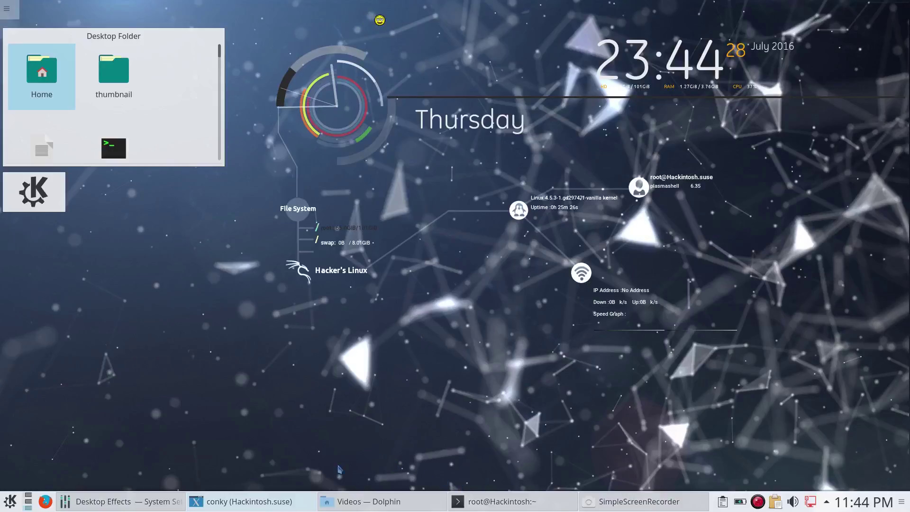
{"action": "left_click", "coordinate": [167, 499]}
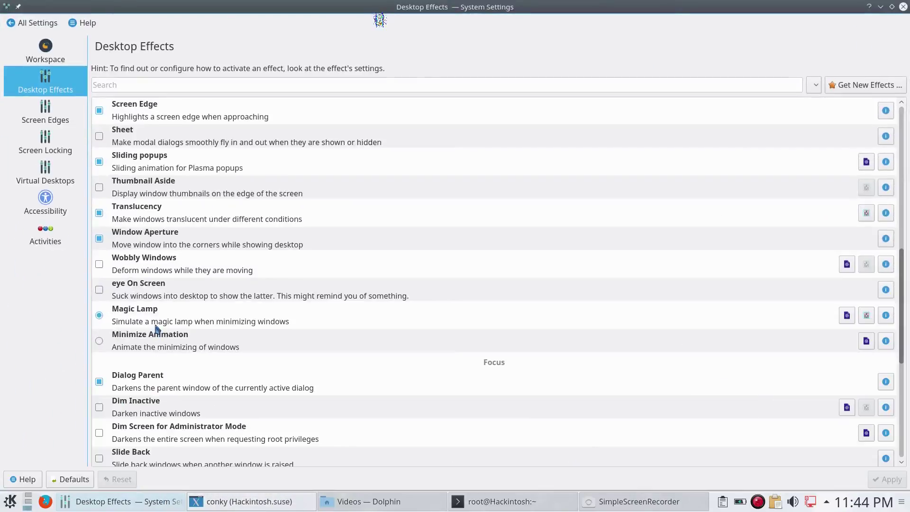
{"action": "left_click", "coordinate": [40, 23]}
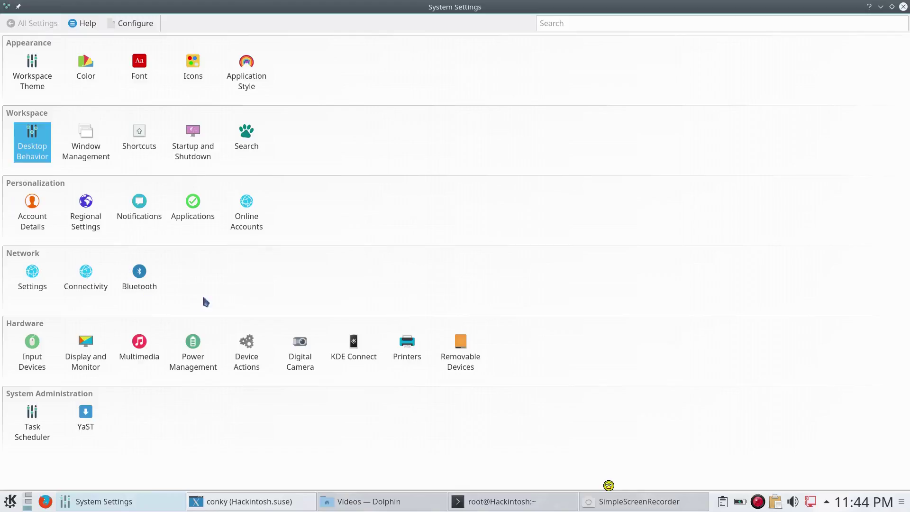
{"action": "left_click", "coordinate": [32, 150]}
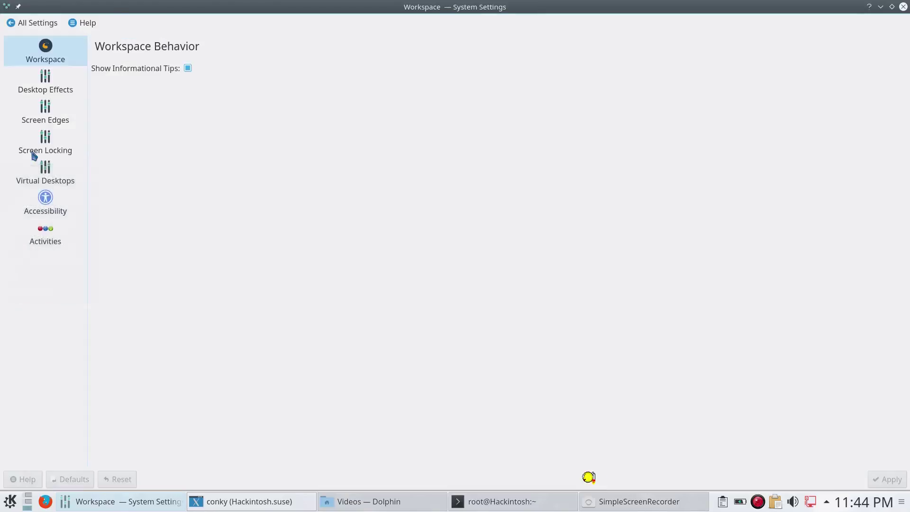
{"action": "left_click", "coordinate": [45, 92]}
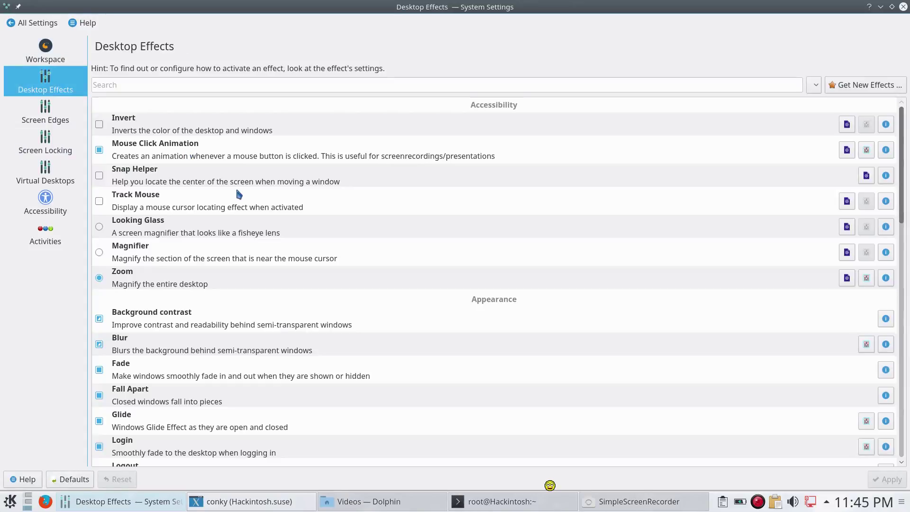
Step: Look through the full list of desktop effects and minimize the settings window
{"action": "scroll", "coordinate": [300, 219], "scroll_direction": "down", "scroll_amount": 10}
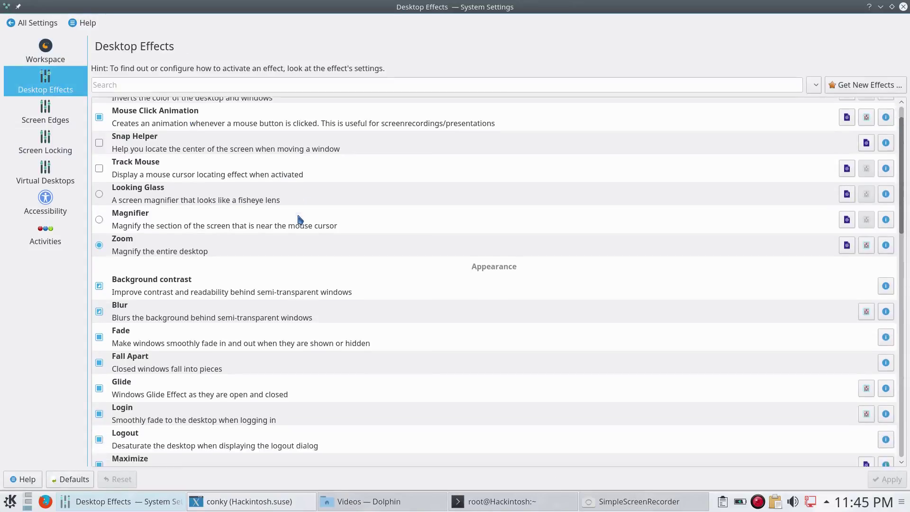
{"action": "scroll", "coordinate": [300, 220], "scroll_direction": "down", "scroll_amount": 10}
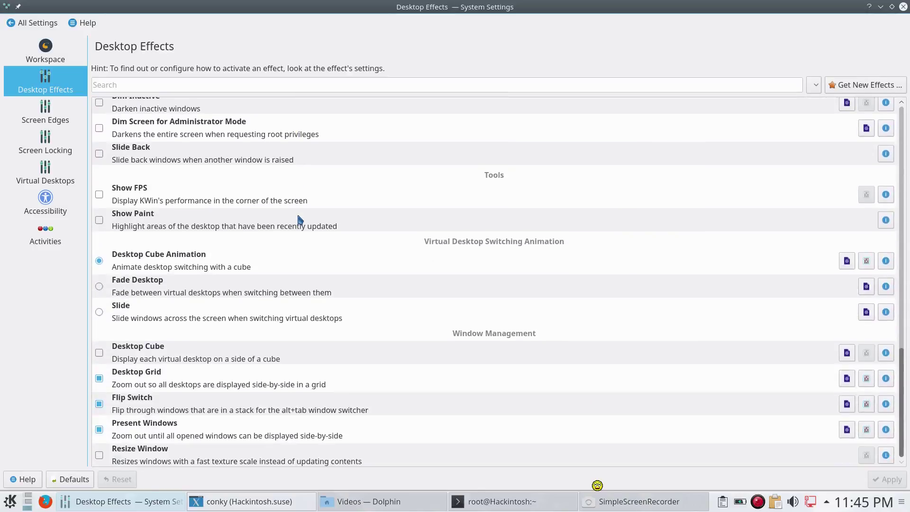
{"action": "scroll", "coordinate": [300, 220], "scroll_direction": "up", "scroll_amount": 5}
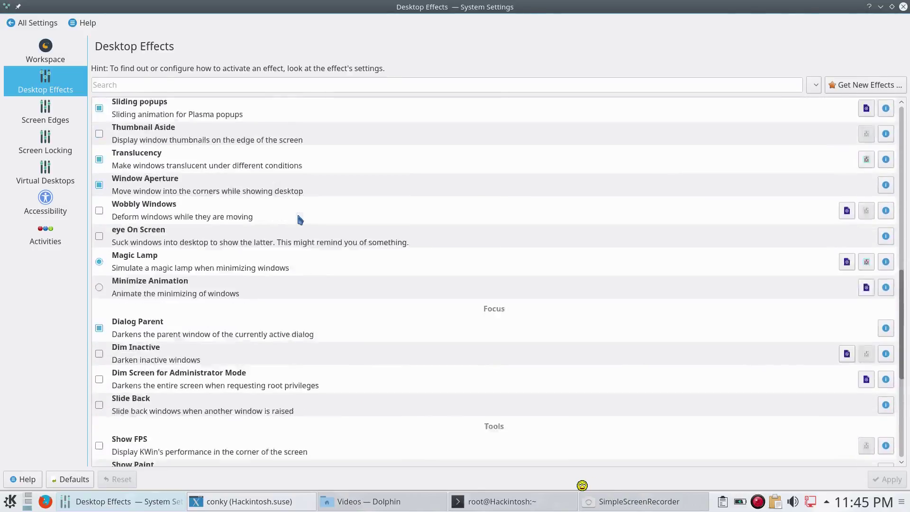
{"action": "scroll", "coordinate": [300, 219], "scroll_direction": "up", "scroll_amount": 10}
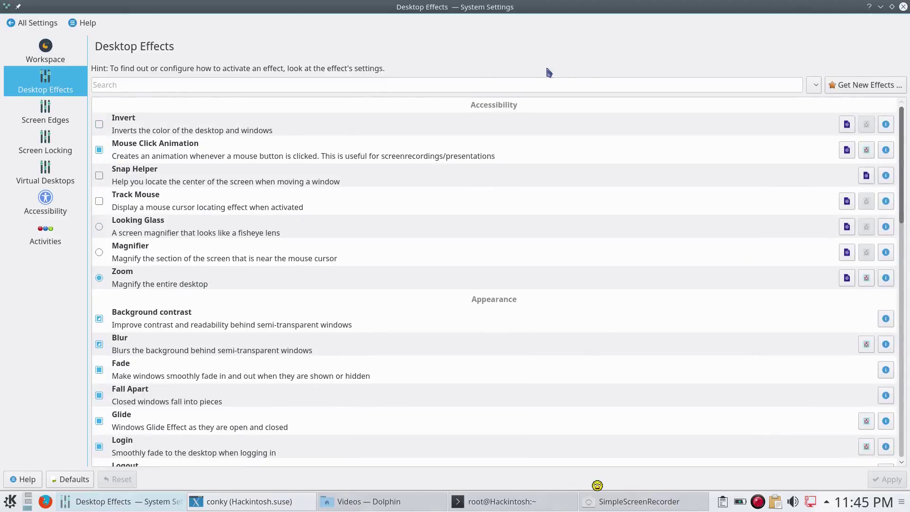
{"action": "left_click", "coordinate": [881, 6]}
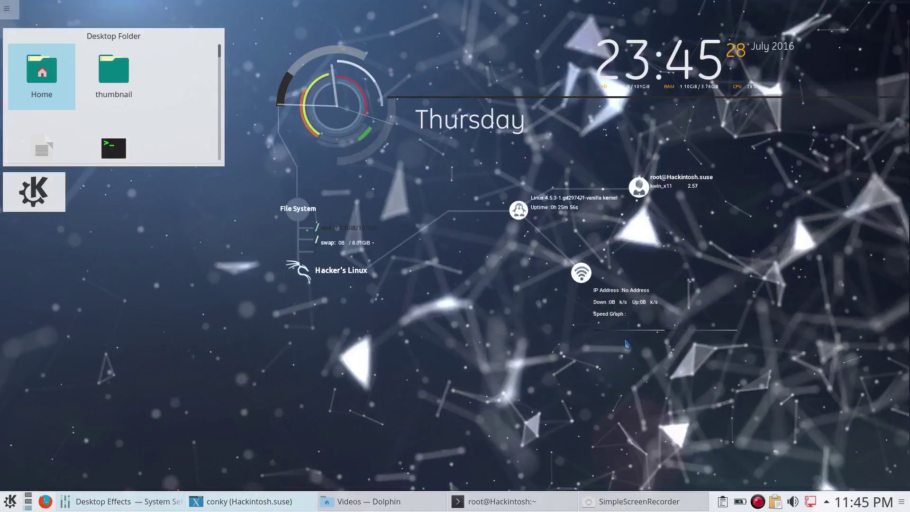
Step: Restore the settings window, disable the Background contrast effect and apply the change
{"action": "left_click", "coordinate": [140, 506]}
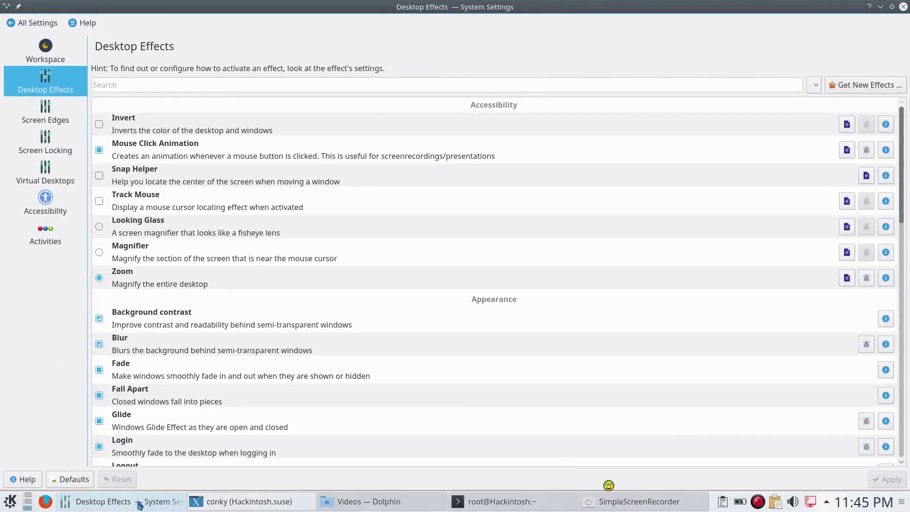
{"action": "left_click", "coordinate": [99, 318]}
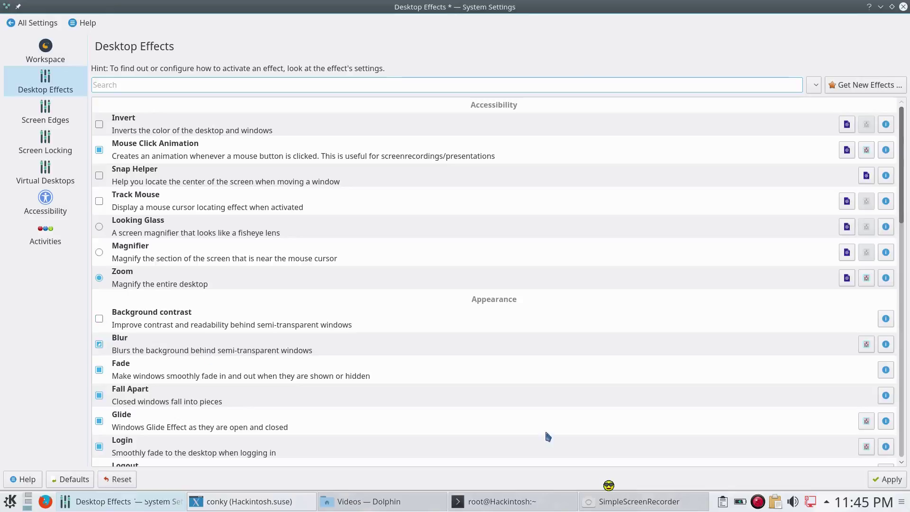
{"action": "left_click", "coordinate": [891, 480]}
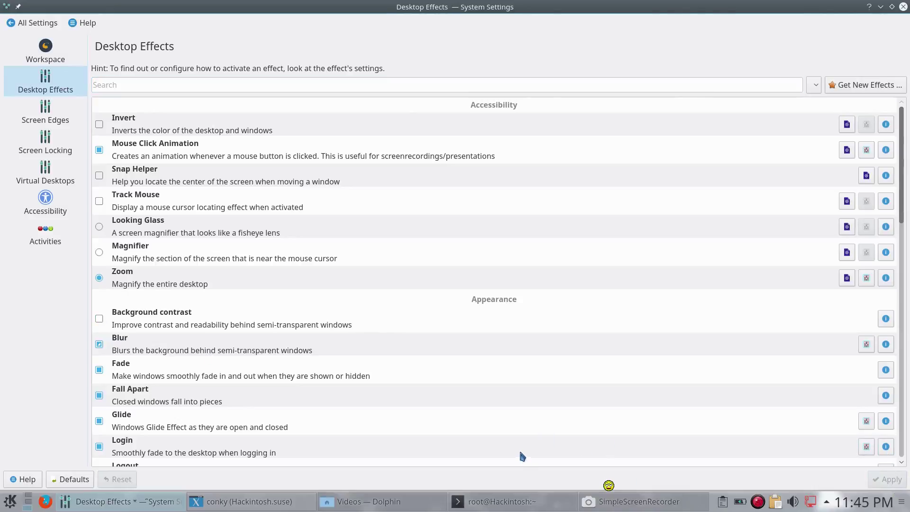
{"action": "mouse_move", "coordinate": [151, 507]}
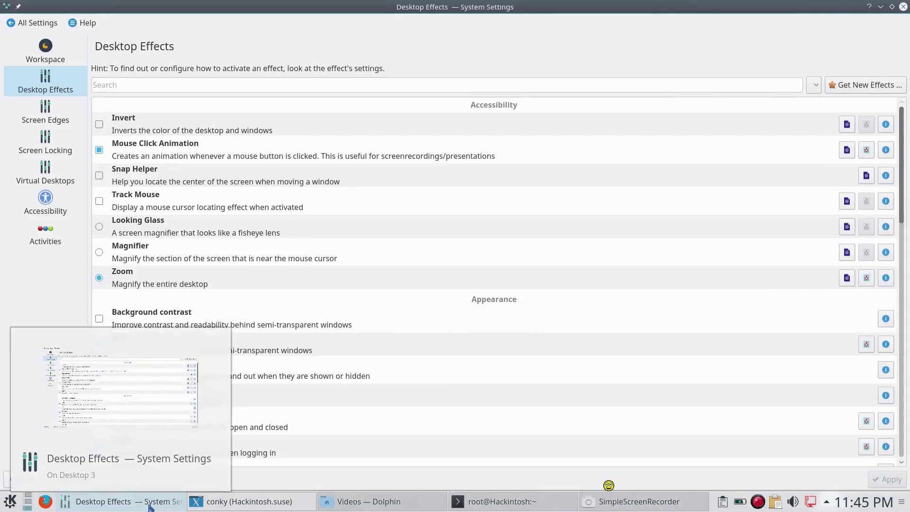
{"action": "left_click", "coordinate": [150, 506]}
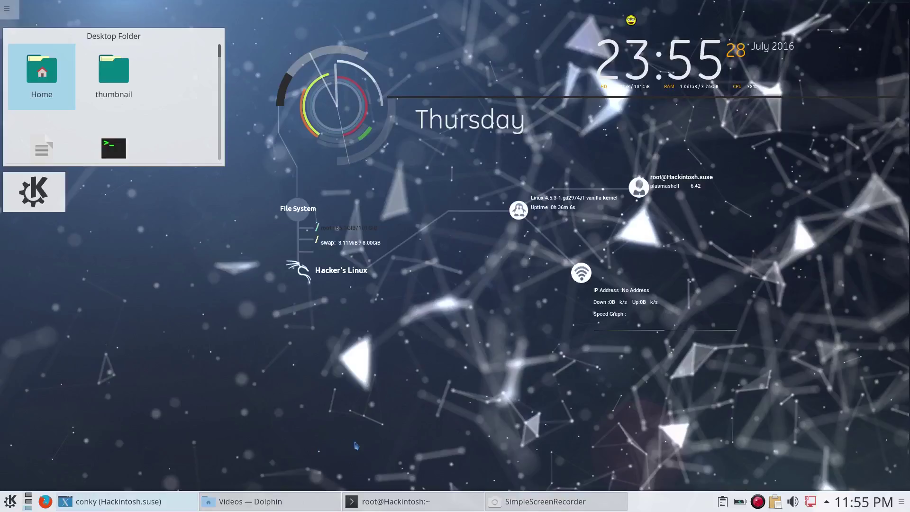
Step: Switch to the terminal, read the start of the tuned manual page with man tuned, and quit it
{"action": "left_click", "coordinate": [401, 501]}
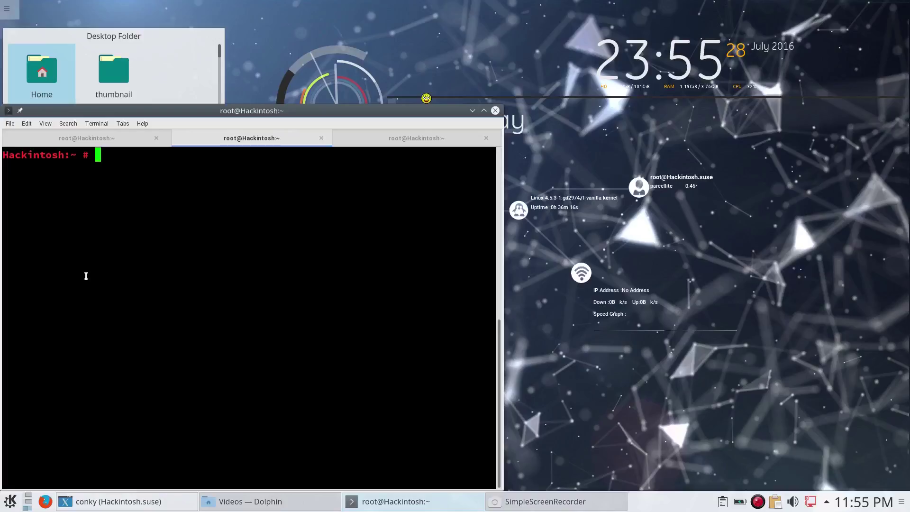
{"action": "type", "text": "man"}
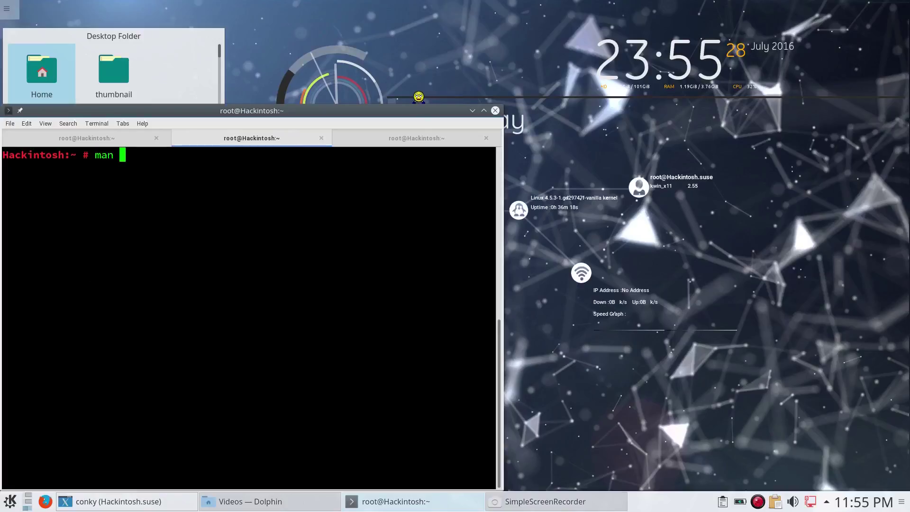
{"action": "type", "text": " tuned"}
{"action": "key", "text": "Return"}
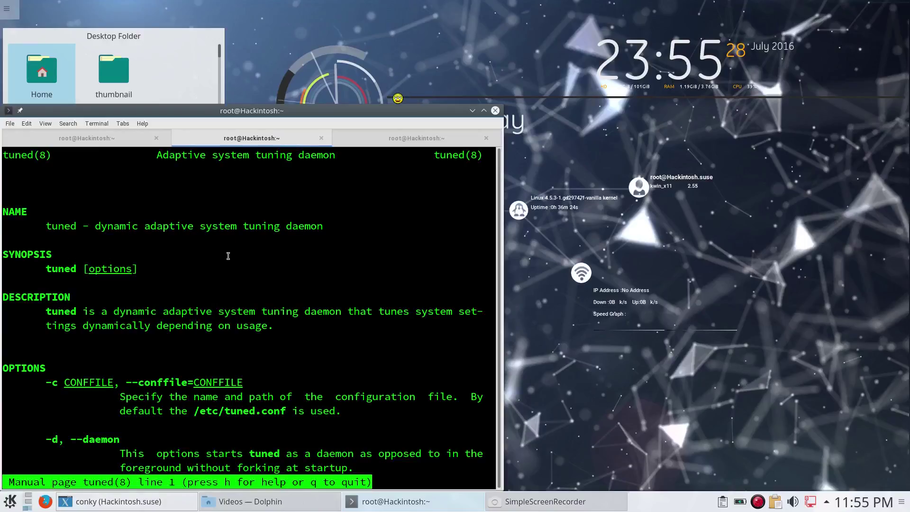
{"action": "key", "text": "Down"}
{"action": "key", "text": "Down"}
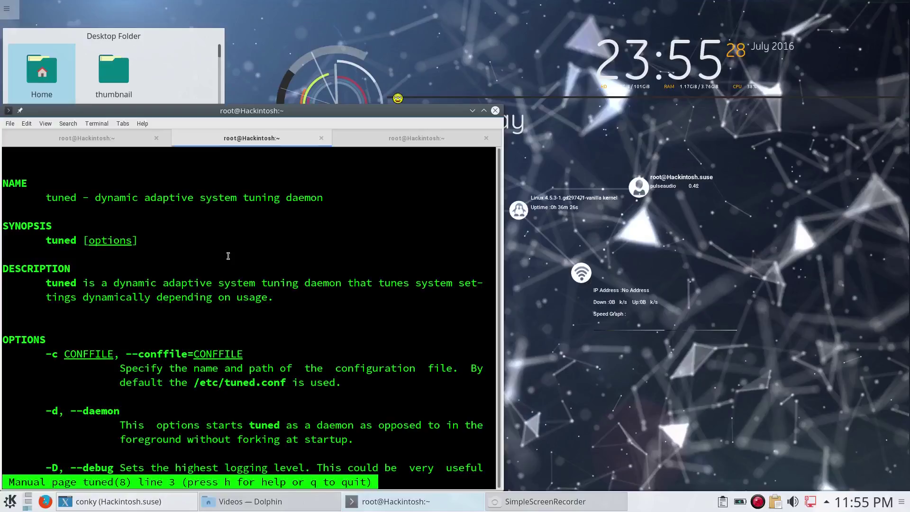
{"action": "key", "text": "q"}
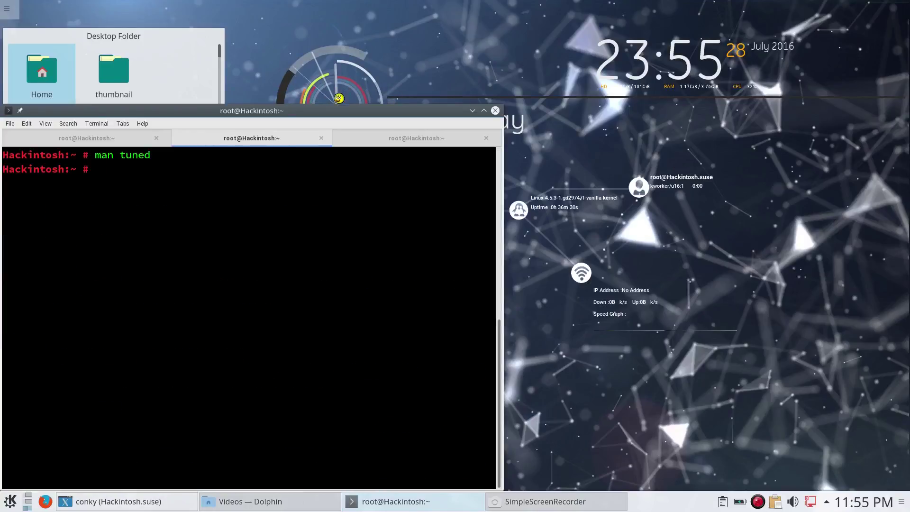
Step: Run the tuned command in the same terminal tab
{"action": "type", "text": "ut"}
{"action": "type", "text": "n"}
{"action": "key", "text": "BackSpace"}
{"action": "key", "text": "BackSpace"}
{"action": "key", "text": "BackSpace"}
{"action": "type", "text": "tuned"}
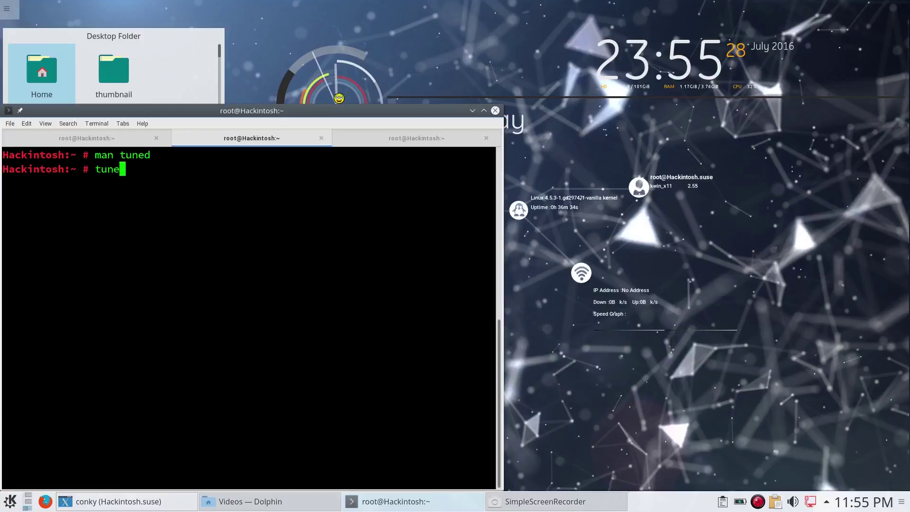
{"action": "key", "text": "Return"}
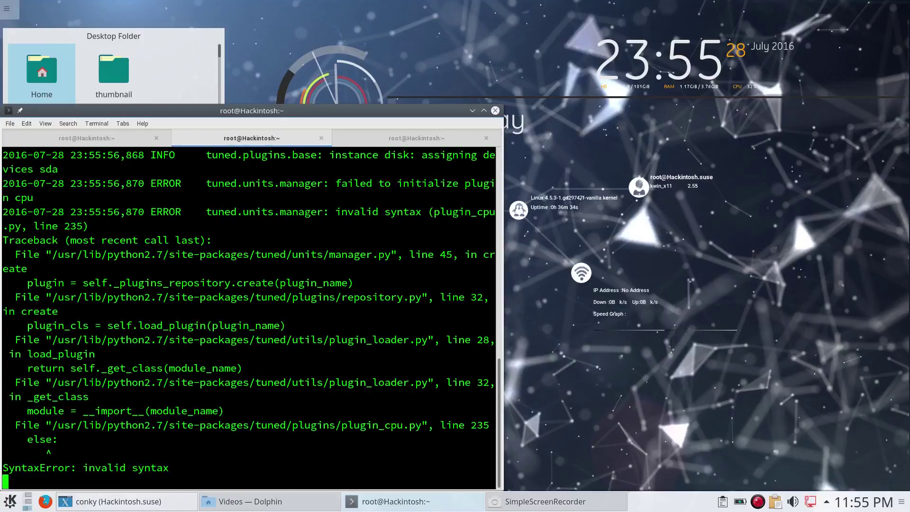
{"action": "right_click", "coordinate": [199, 223]}
{"action": "left_click", "coordinate": [176, 226]}
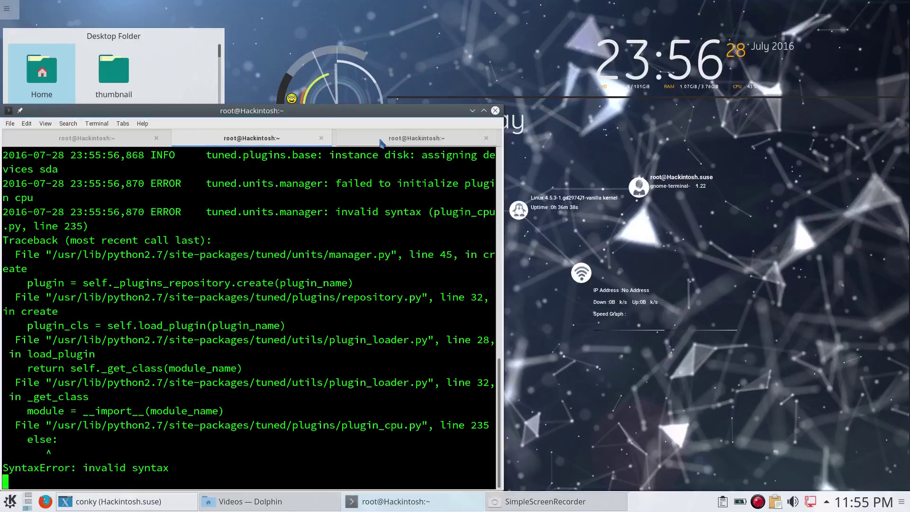
Step: In the third terminal tab, try to open the manual page with man tuned-profile
{"action": "left_click", "coordinate": [380, 143]}
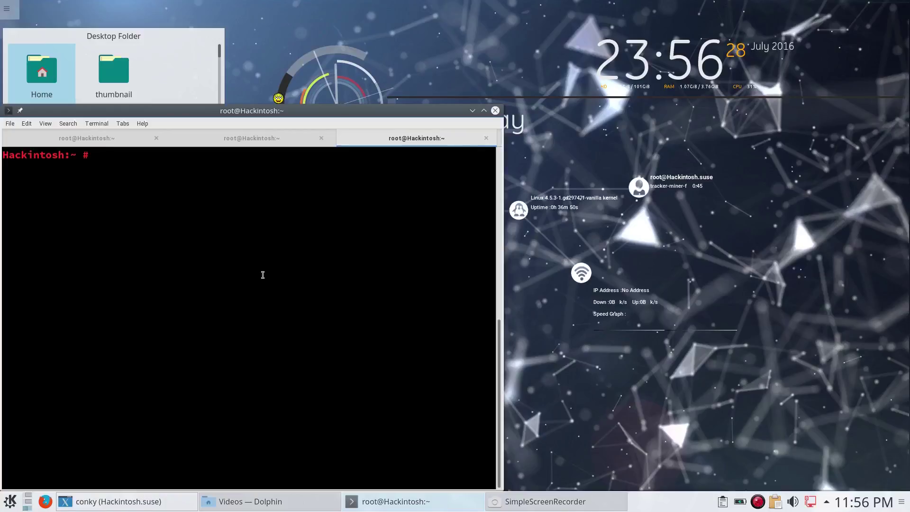
{"action": "type", "text": "man tu"}
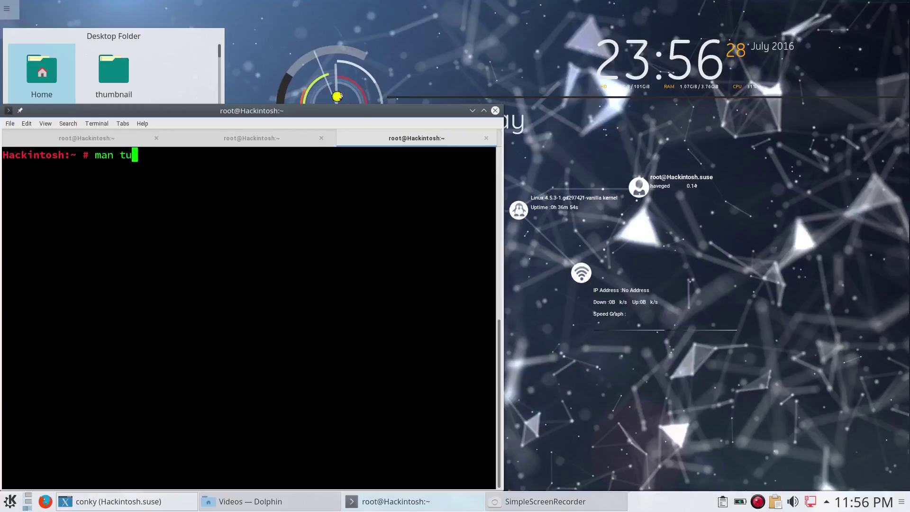
{"action": "type", "text": "ned"}
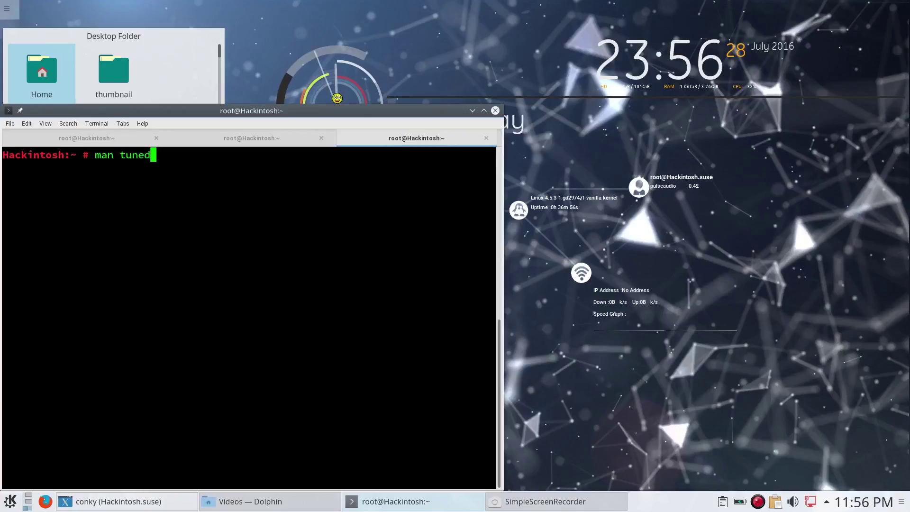
{"action": "type", "text": "-pr"}
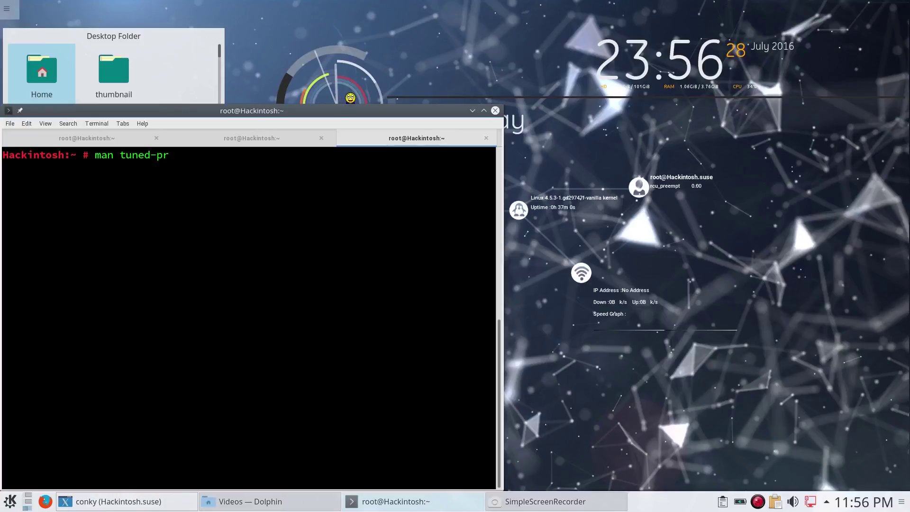
{"action": "type", "text": "ofil"}
{"action": "type", "text": "e"}
{"action": "key", "text": "Return"}
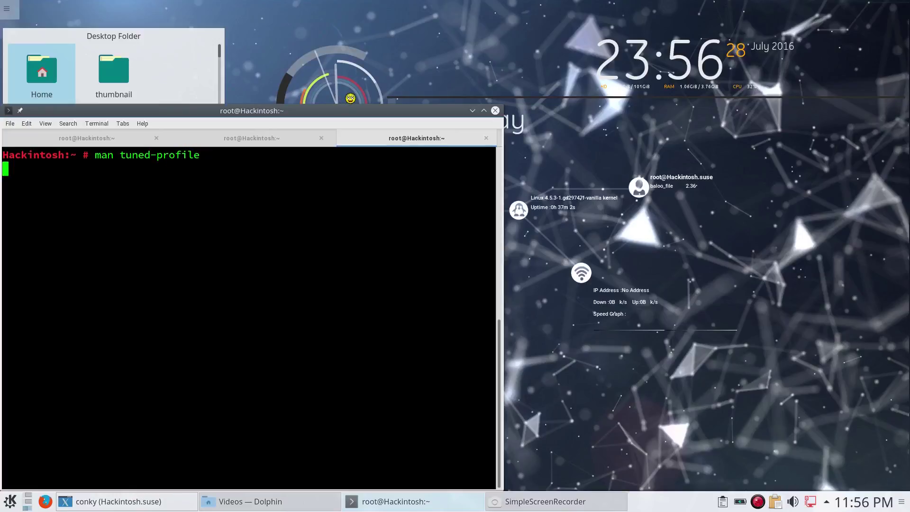
Step: Open the manual page with man tuned-profiles and read the descriptions of the pre-defined profiles, ending at the desktop profile
{"action": "key", "text": "Up"}
{"action": "key", "text": "BackSpace"}
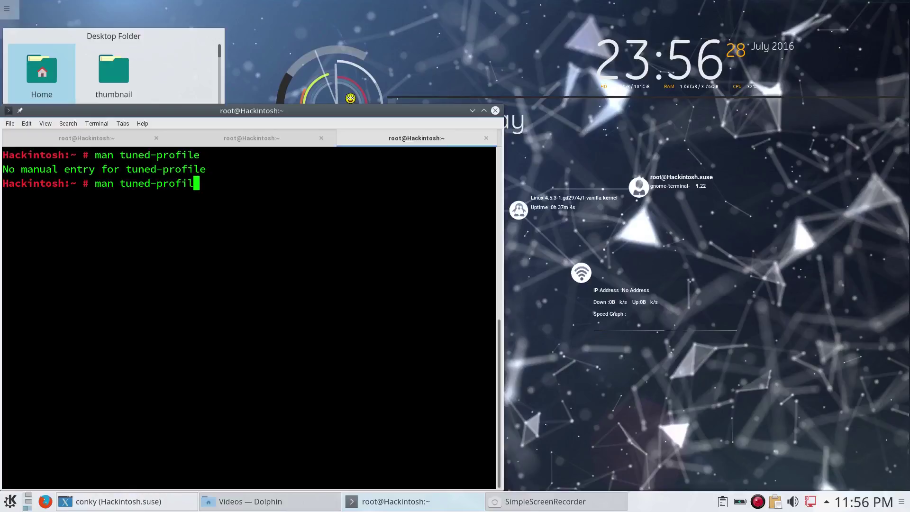
{"action": "type", "text": "es"}
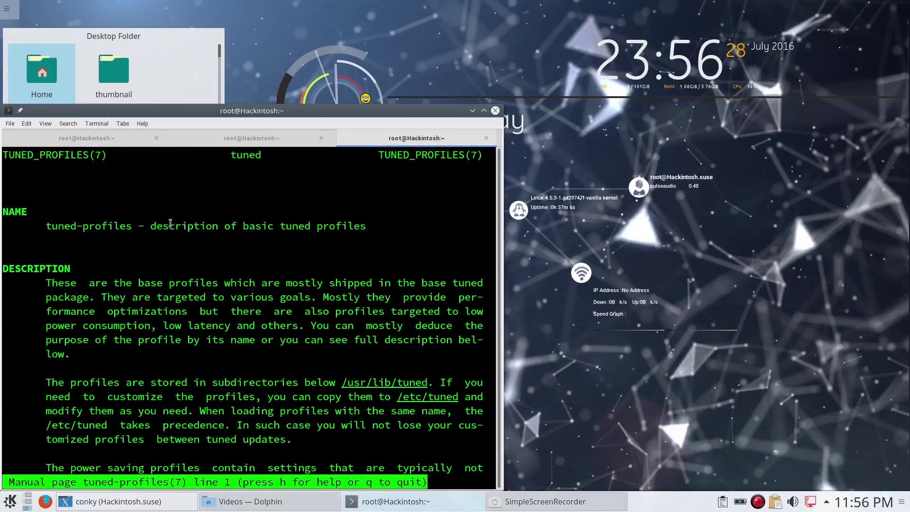
{"action": "scroll", "coordinate": [154, 260], "scroll_direction": "down", "scroll_amount": 6}
{"action": "scroll", "coordinate": [156, 262], "scroll_direction": "down", "scroll_amount": 4}
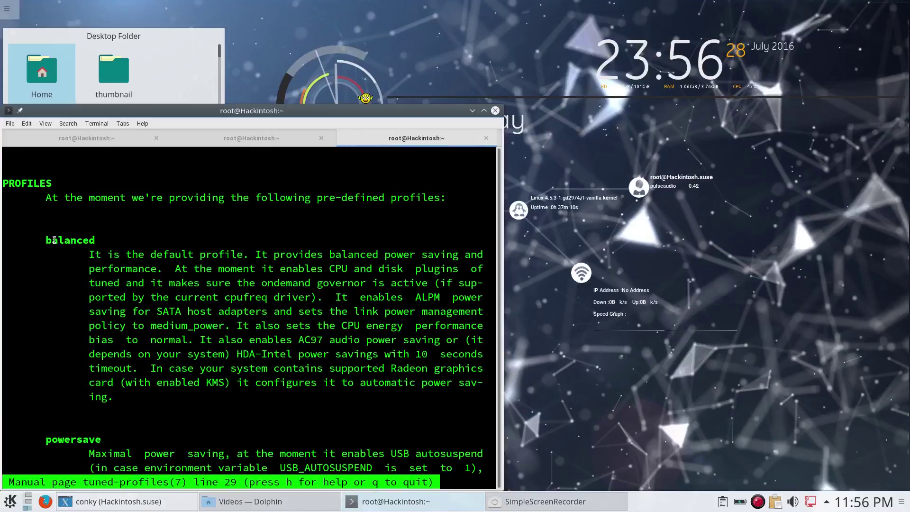
{"action": "scroll", "coordinate": [55, 240], "scroll_direction": "down", "scroll_amount": 2}
{"action": "scroll", "coordinate": [55, 240], "scroll_direction": "down", "scroll_amount": 6}
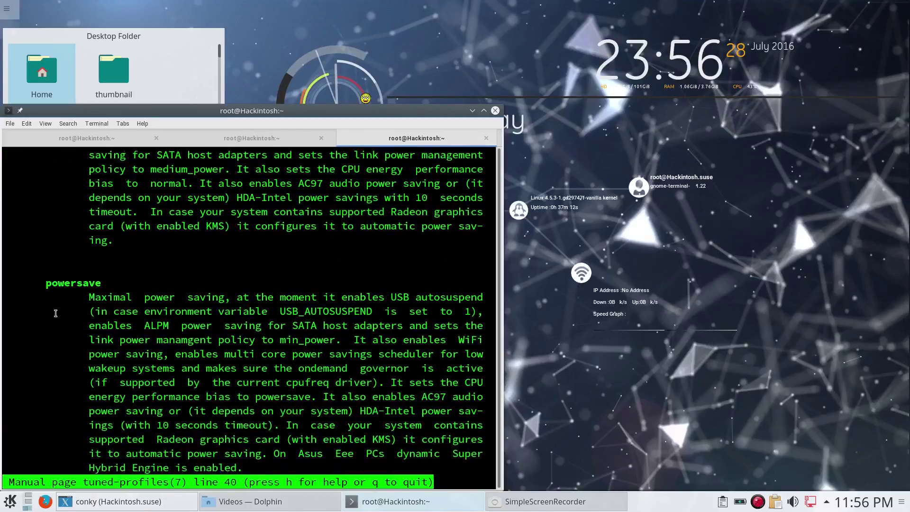
{"action": "scroll", "coordinate": [101, 337], "scroll_direction": "down", "scroll_amount": 3}
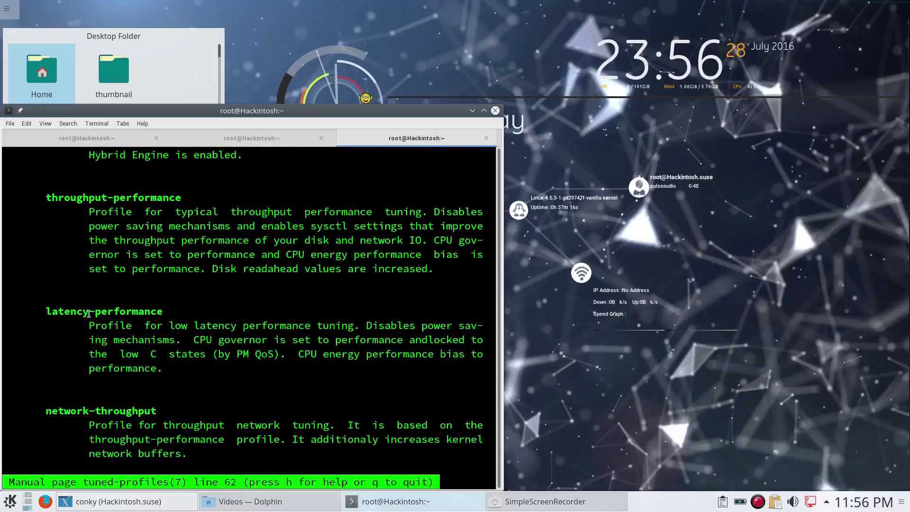
{"action": "scroll", "coordinate": [88, 313], "scroll_direction": "down", "scroll_amount": 3}
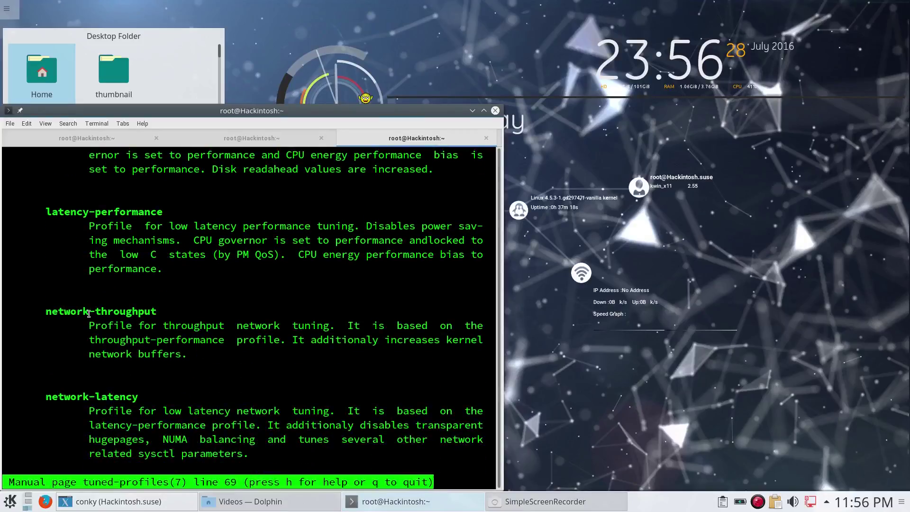
{"action": "scroll", "coordinate": [89, 314], "scroll_direction": "down", "scroll_amount": 8}
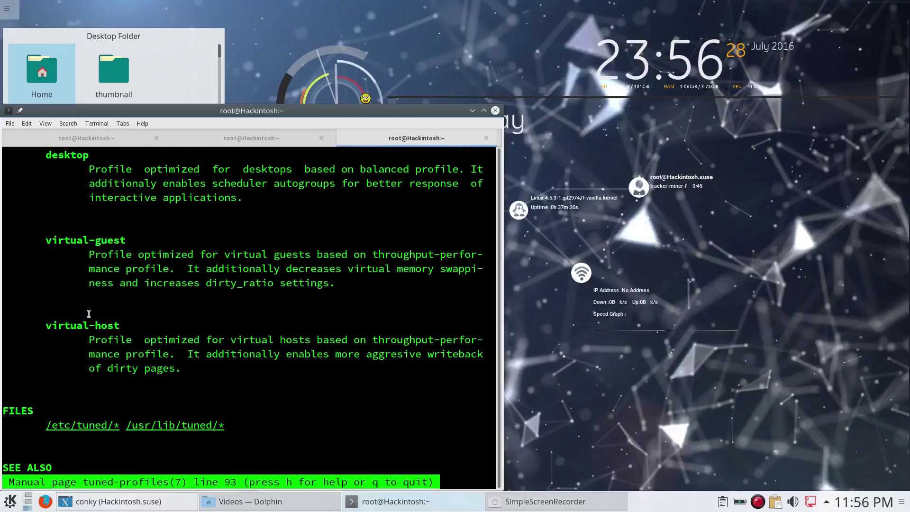
{"action": "scroll", "coordinate": [88, 314], "scroll_direction": "up", "scroll_amount": 4}
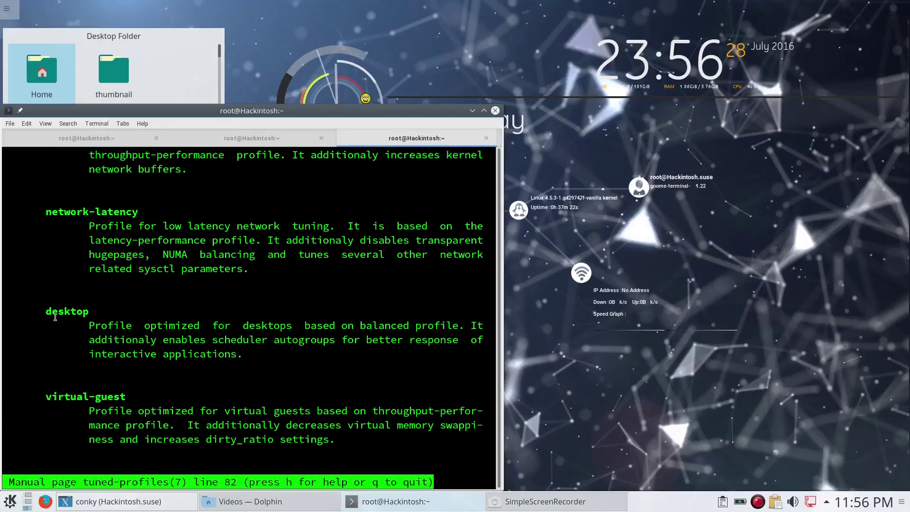
Step: In a new terminal tab, activate the desktop profile by running tuned-adm profile desktop, checking the profile name in the manual page
{"action": "right_click", "coordinate": [167, 299]}
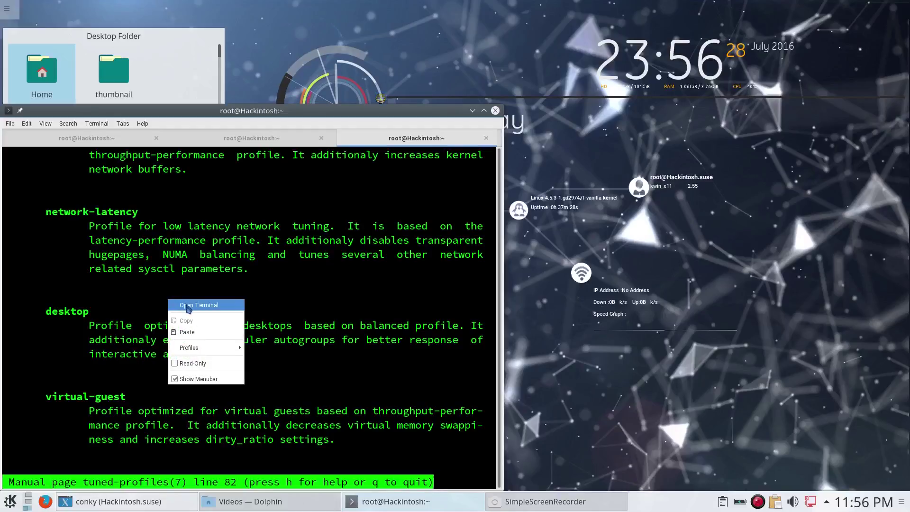
{"action": "left_click", "coordinate": [187, 304]}
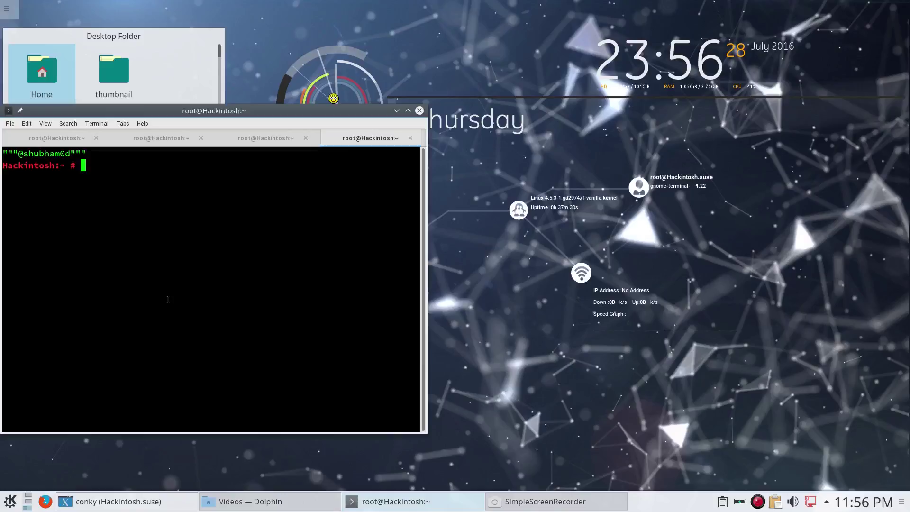
{"action": "type", "text": "tuned"}
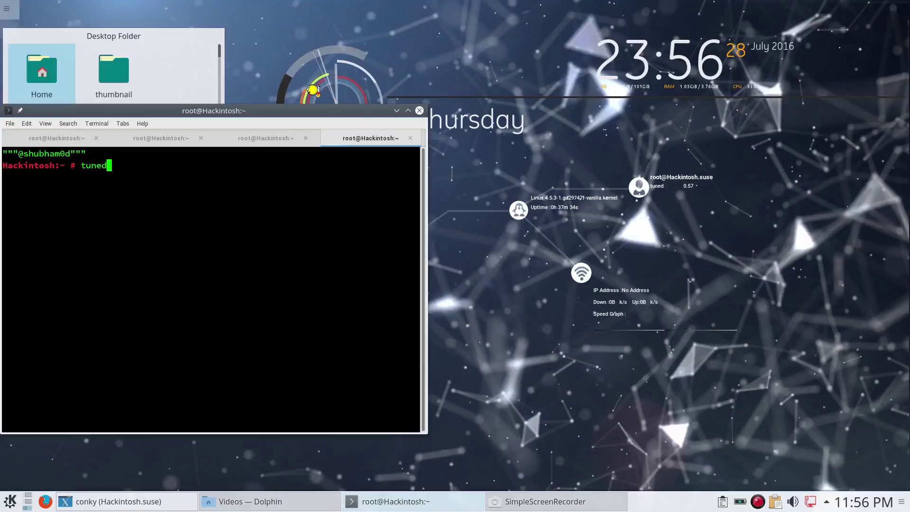
{"action": "type", "text": "-adm "}
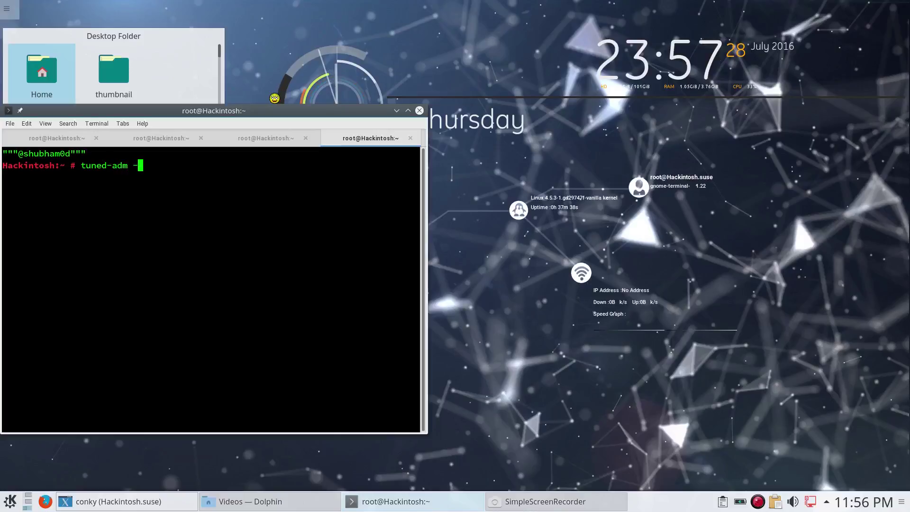
{"action": "type", "text": "profile"}
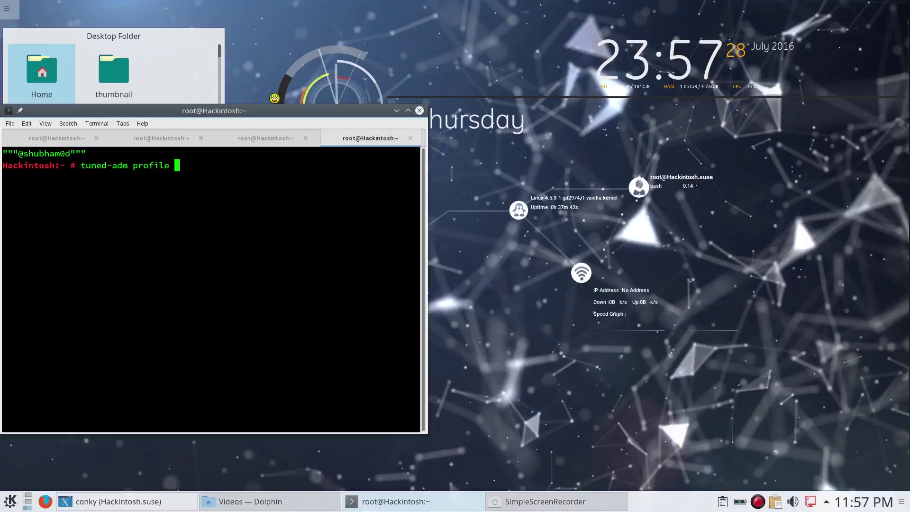
{"action": "left_click", "coordinate": [269, 141]}
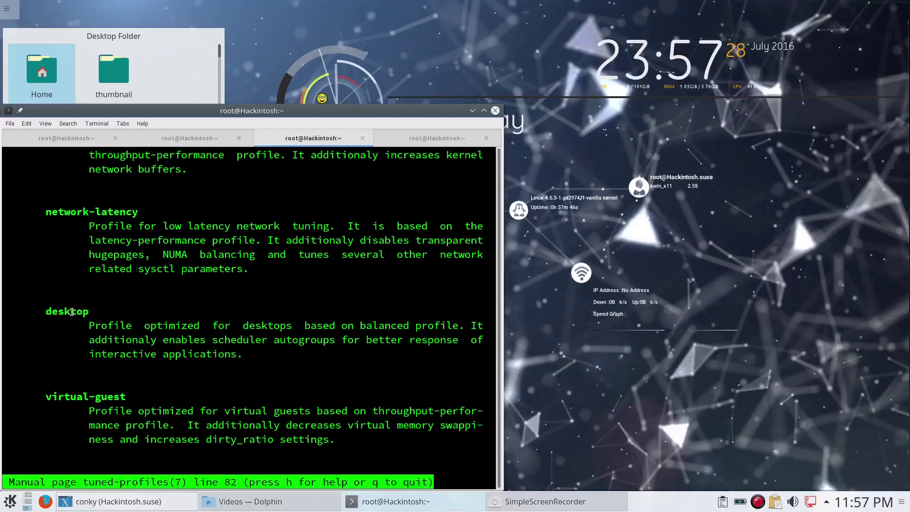
{"action": "left_click", "coordinate": [436, 138]}
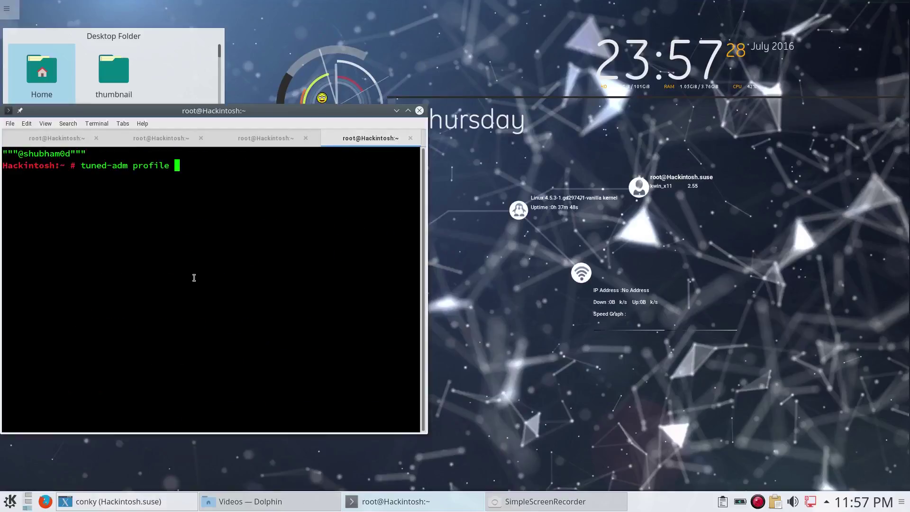
{"action": "type", "text": "de"}
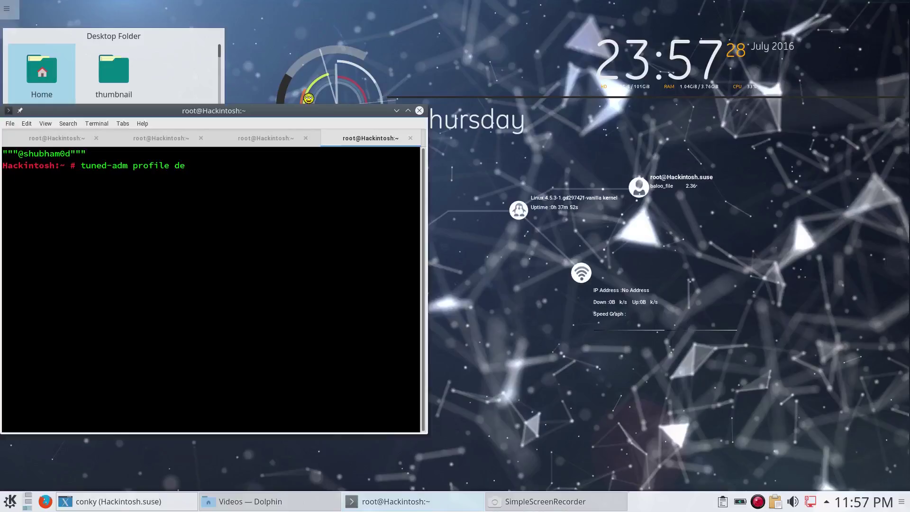
{"action": "type", "text": "sktop"}
{"action": "key", "text": "Return"}
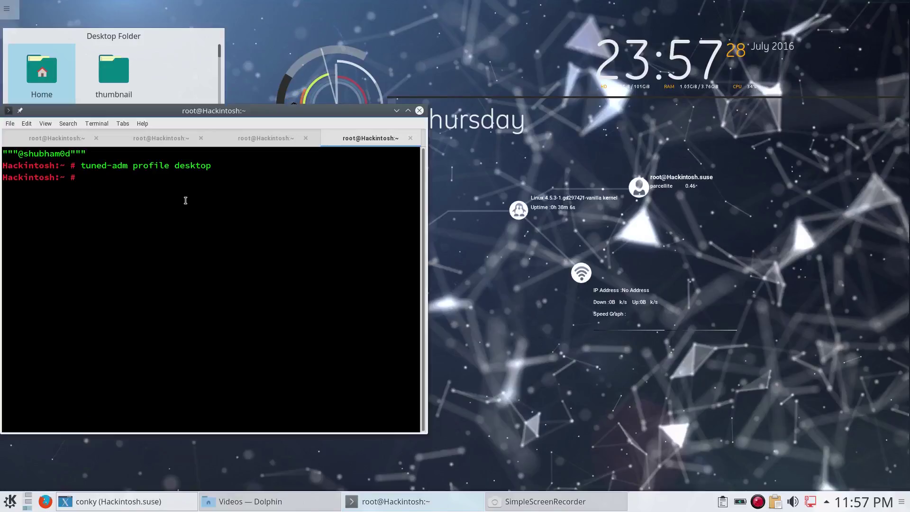
Step: Return to the tuned-profiles manual page and review the available profiles from balanced to virtual-host
{"action": "left_click", "coordinate": [263, 138]}
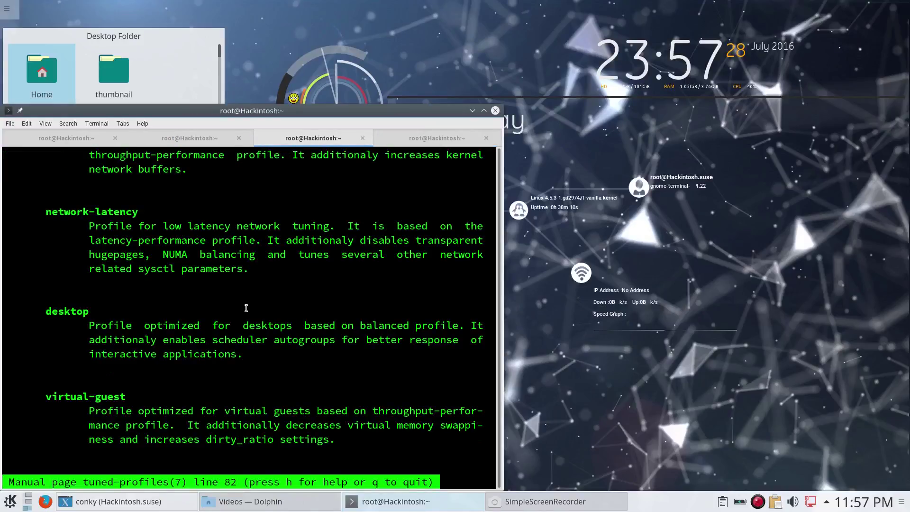
{"action": "scroll", "coordinate": [246, 308], "scroll_direction": "up", "scroll_amount": 1}
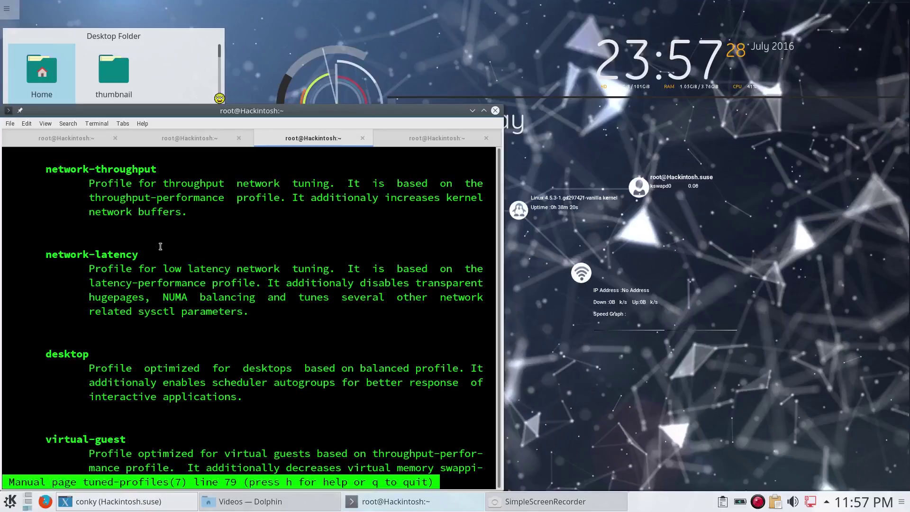
{"action": "scroll", "coordinate": [181, 295], "scroll_direction": "up", "scroll_amount": 3}
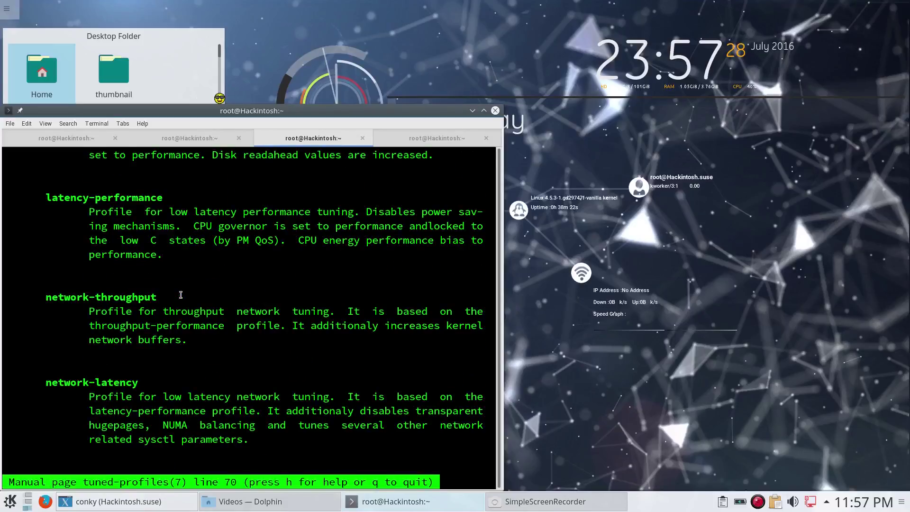
{"action": "scroll", "coordinate": [181, 295], "scroll_direction": "up", "scroll_amount": 2}
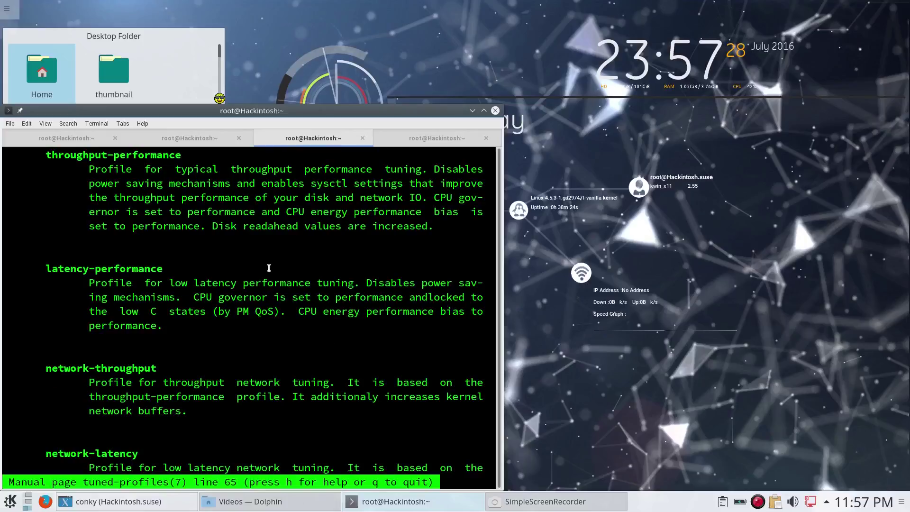
{"action": "scroll", "coordinate": [269, 267], "scroll_direction": "up", "scroll_amount": 7}
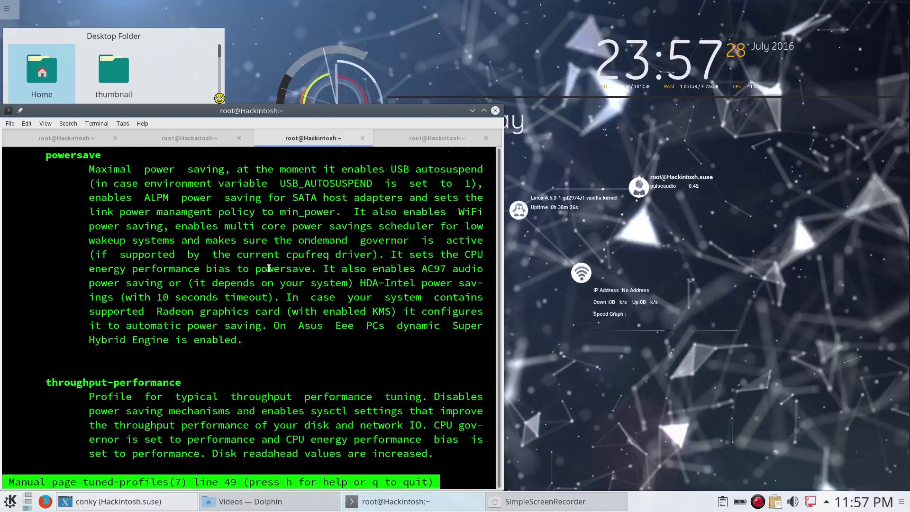
{"action": "scroll", "coordinate": [199, 265], "scroll_direction": "up", "scroll_amount": 4}
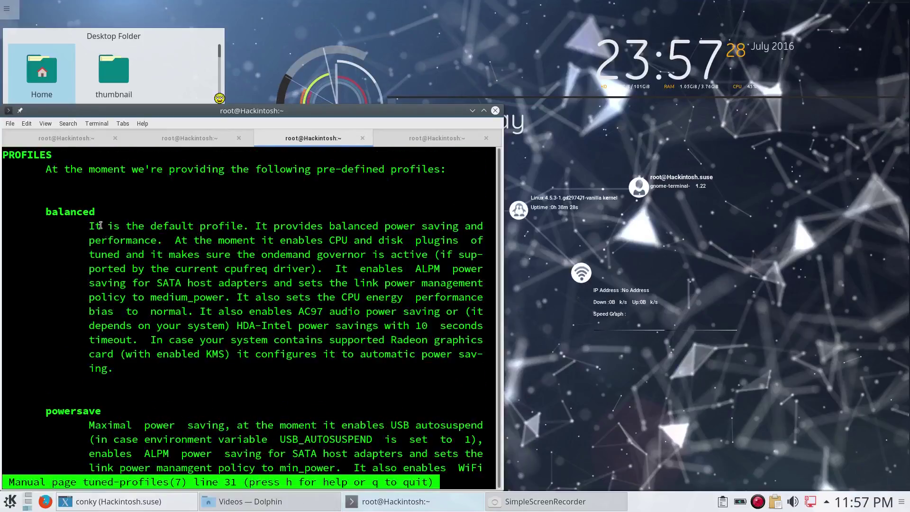
{"action": "scroll", "coordinate": [289, 356], "scroll_direction": "down", "scroll_amount": 20}
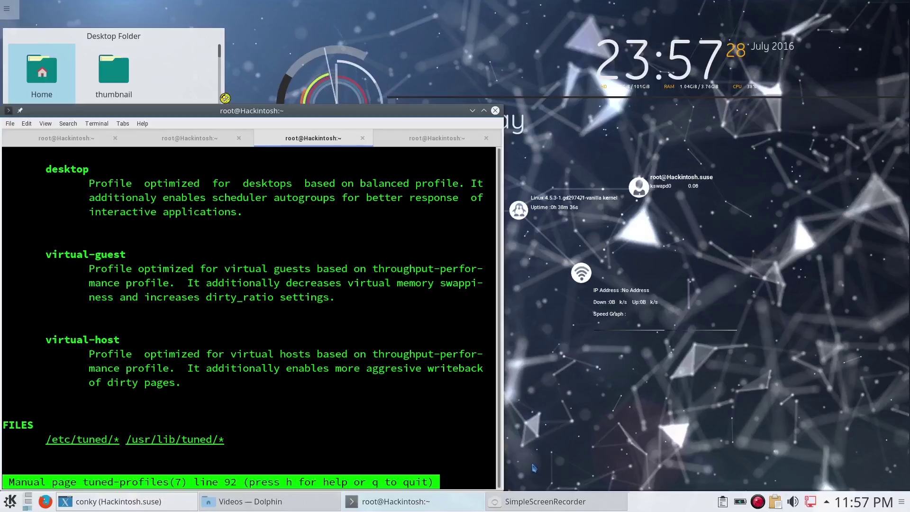
{"action": "left_click", "coordinate": [545, 502]}
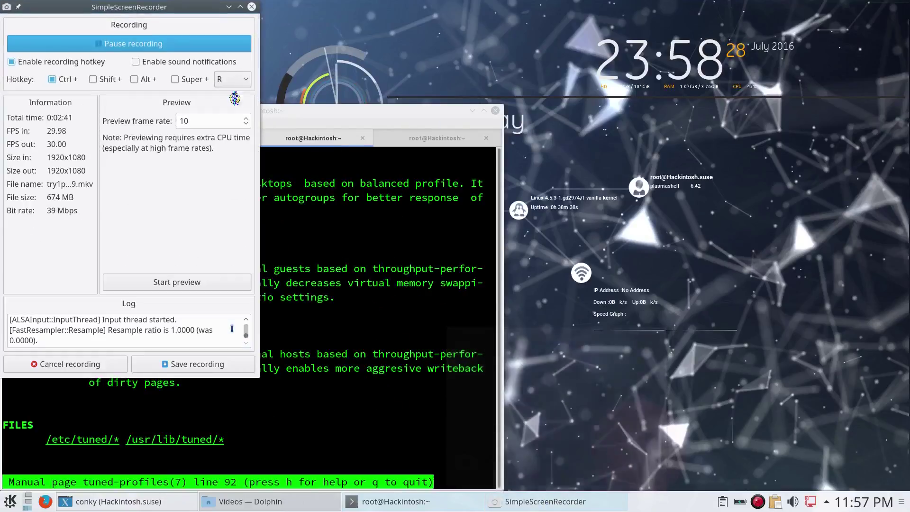